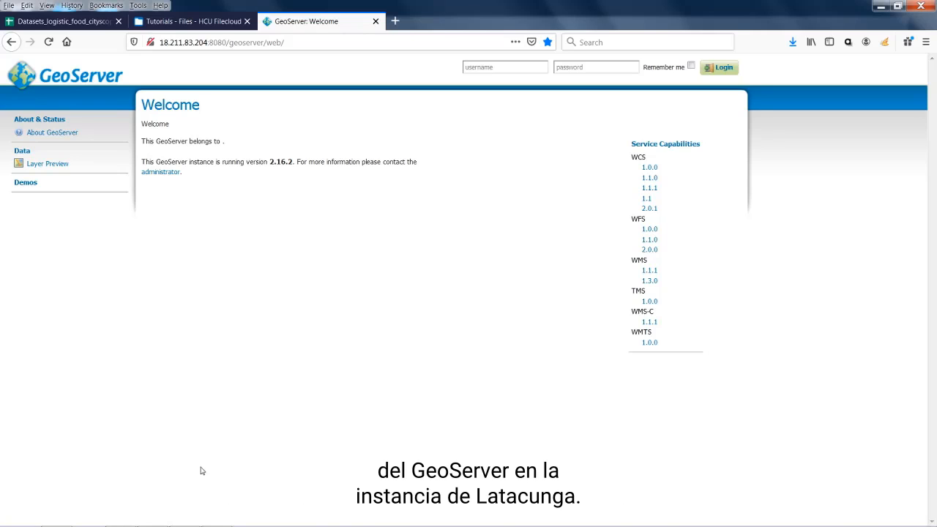
Bring the QGIS window with the styled Latacunga land-use and cover map to the front
mouse_move(231, 522)
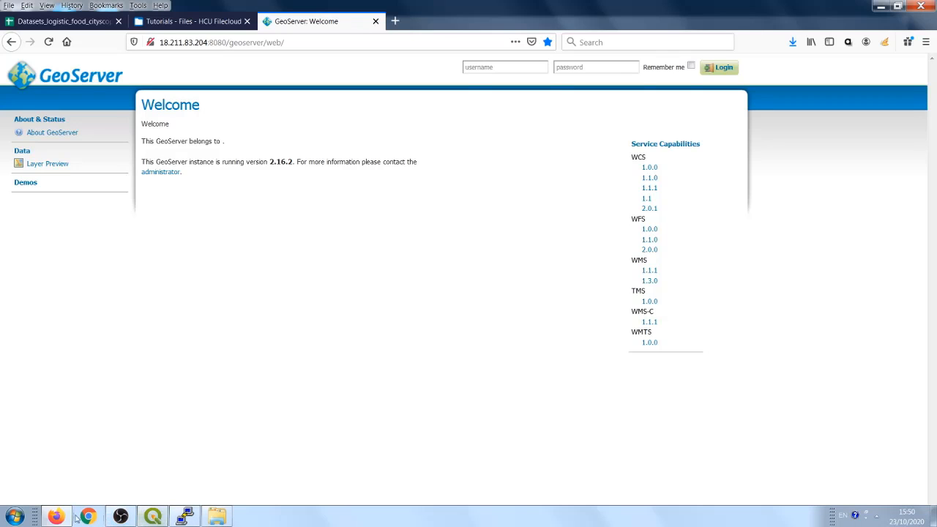
click(151, 517)
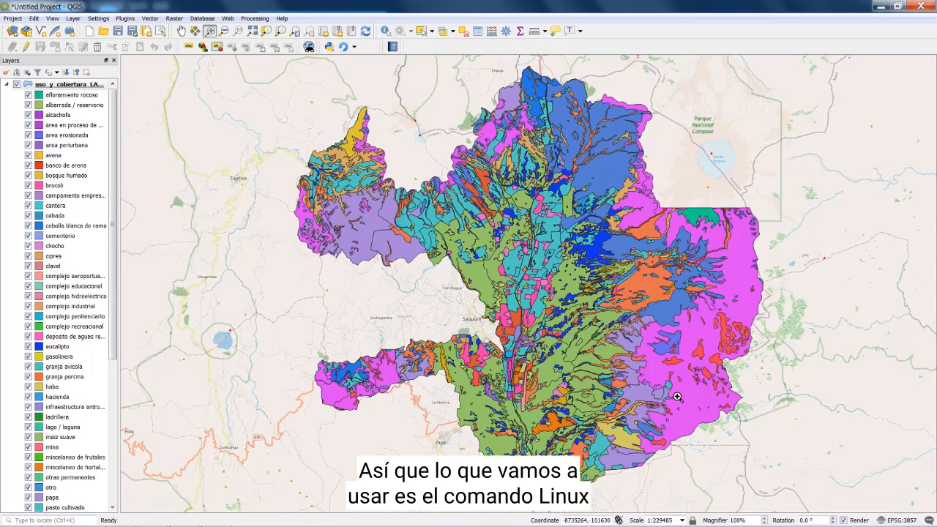
Check the SSH terminal and QGIS, then return to the GeoServer welcome page in Firefox
click(186, 521)
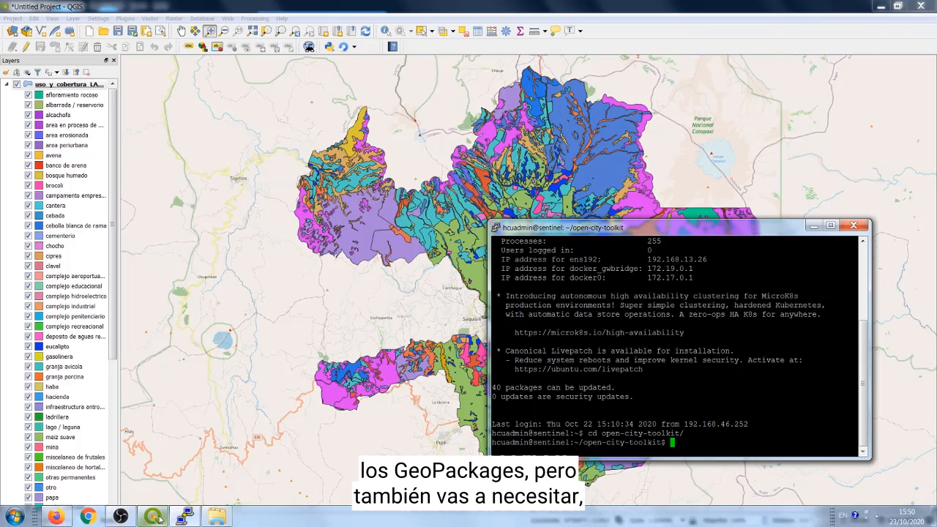
click(159, 519)
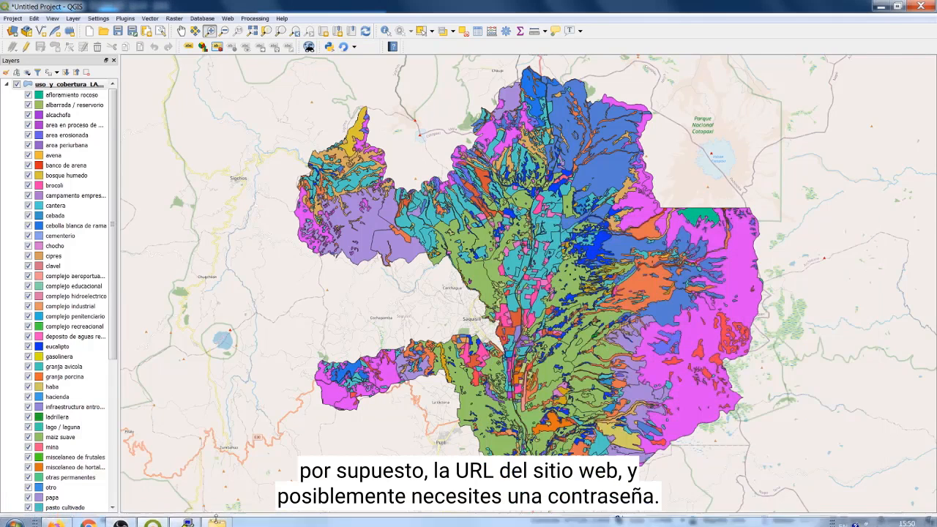
click(56, 521)
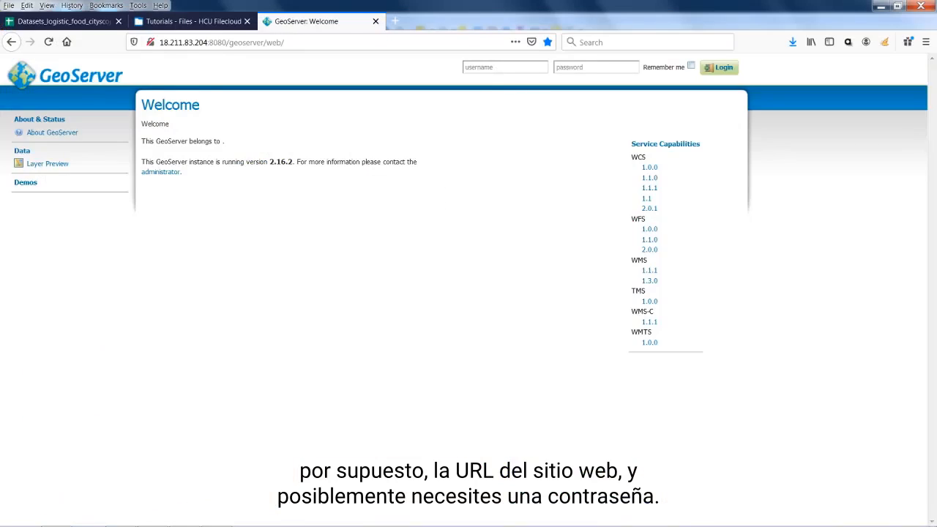
mouse_move(246, 517)
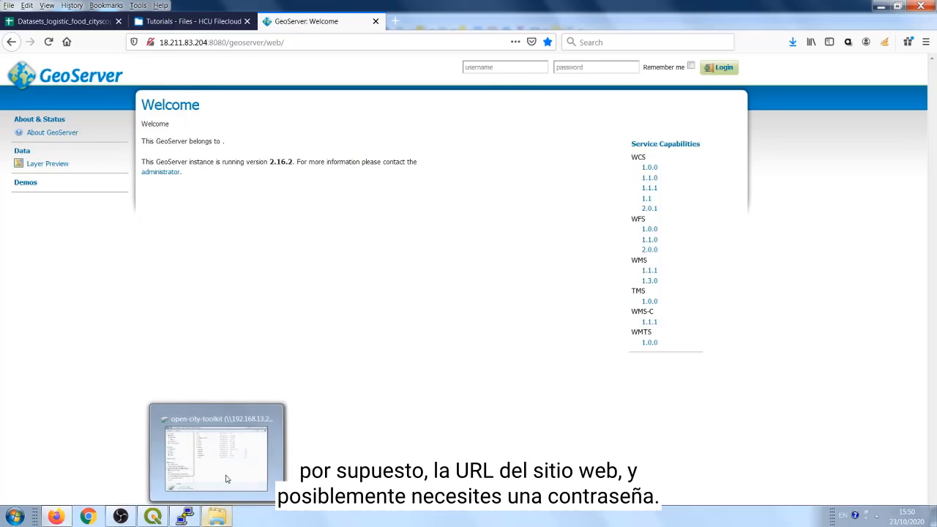
Browse open-city-toolkit to geoserver_data_dir/data and select uso_y_cobertura_LATACUNGA.gpkg
click(210, 515)
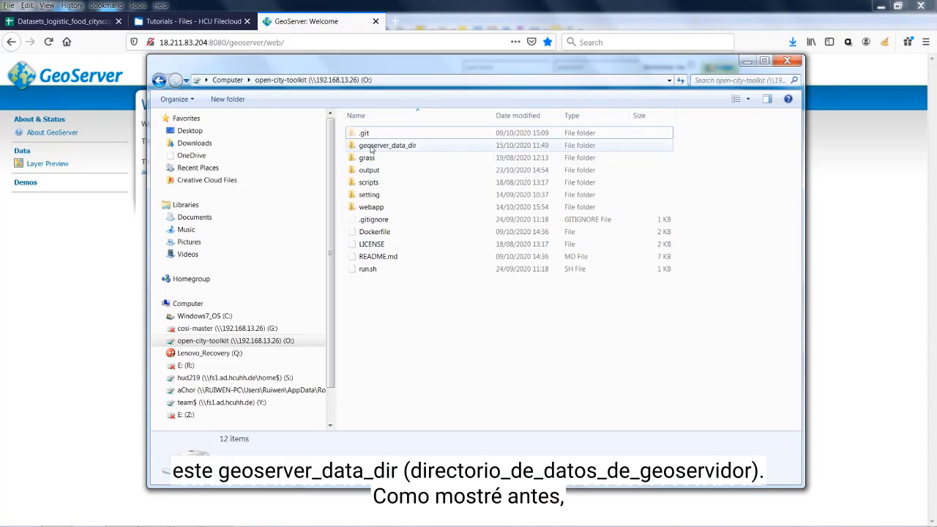
double_click(398, 147)
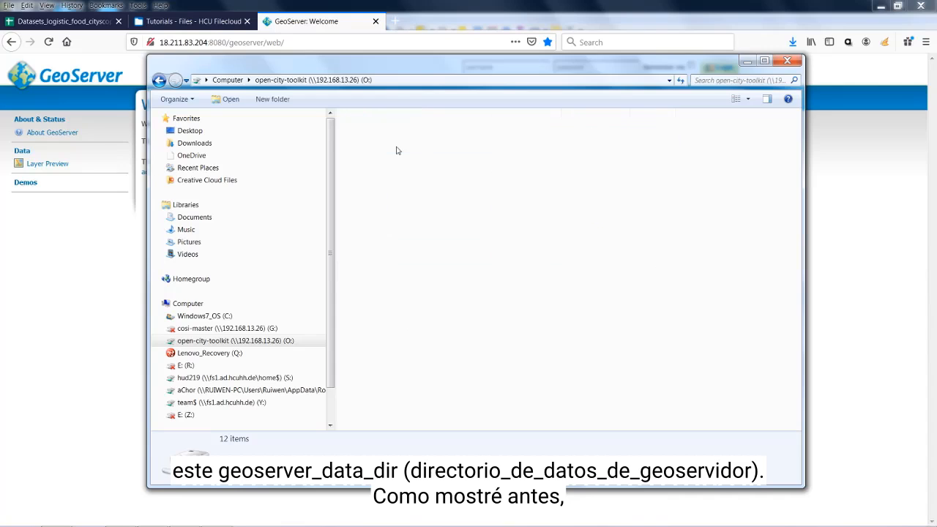
double_click(366, 133)
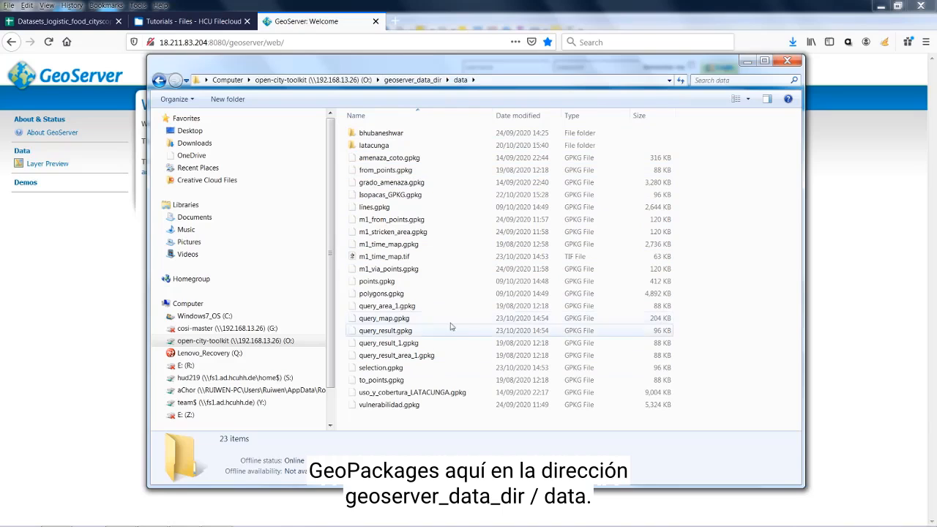
click(411, 394)
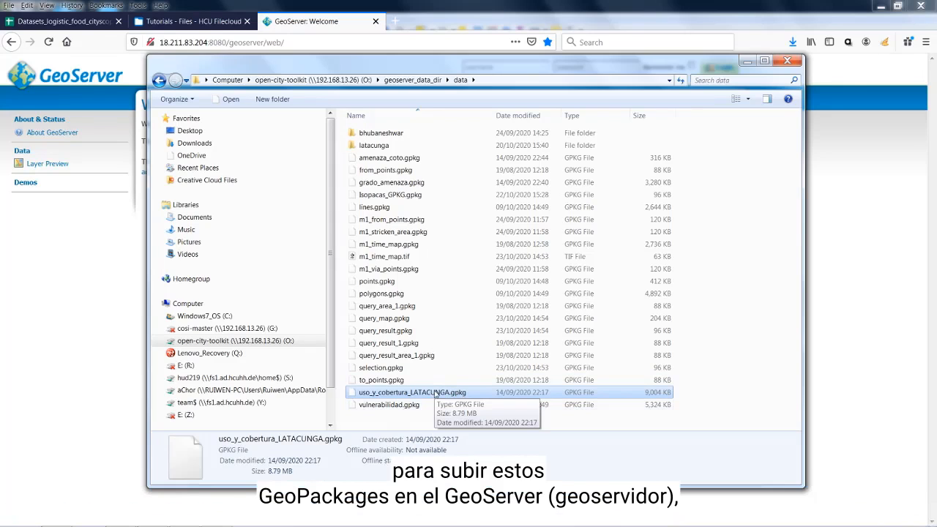
Switch over to the SSH terminal window
mouse_move(268, 523)
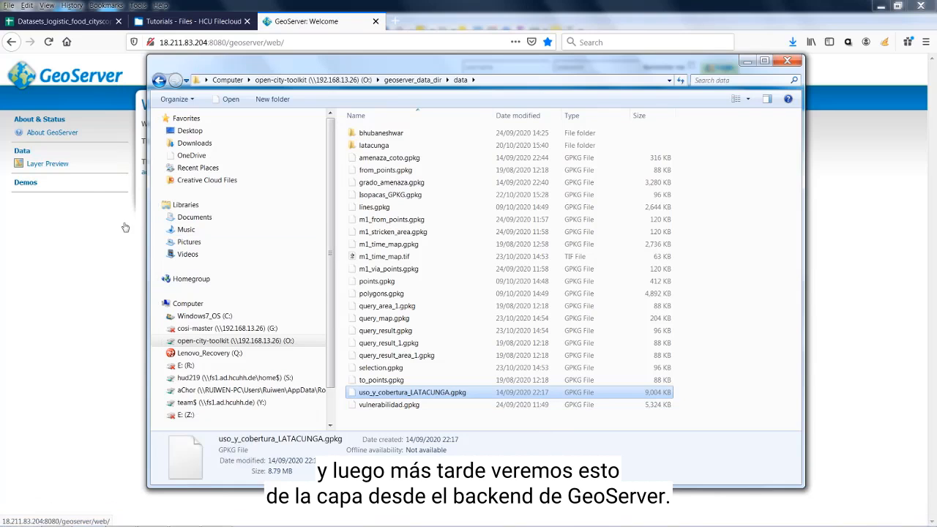
mouse_move(123, 516)
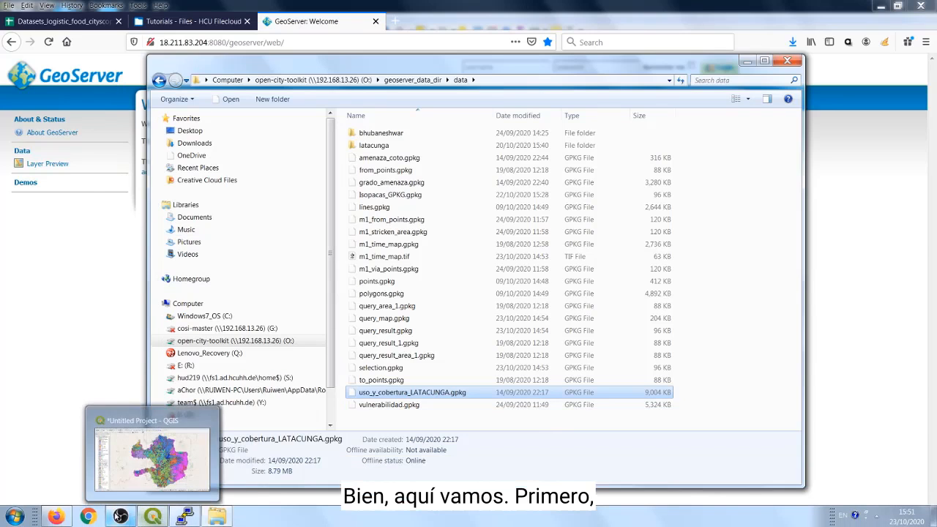
click(184, 517)
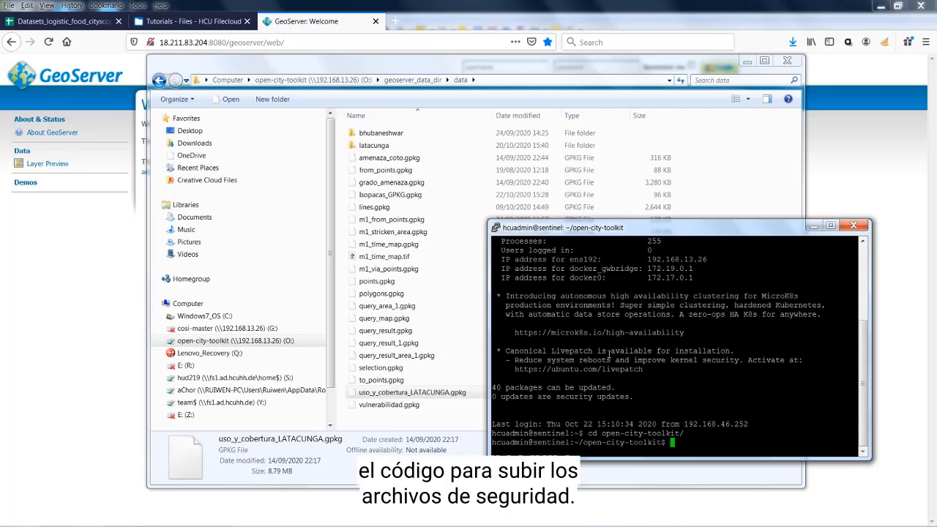
Recall the earlier scp upload command and erase its grado_amenaza.gpkg file name
key(Up)
key(Up)
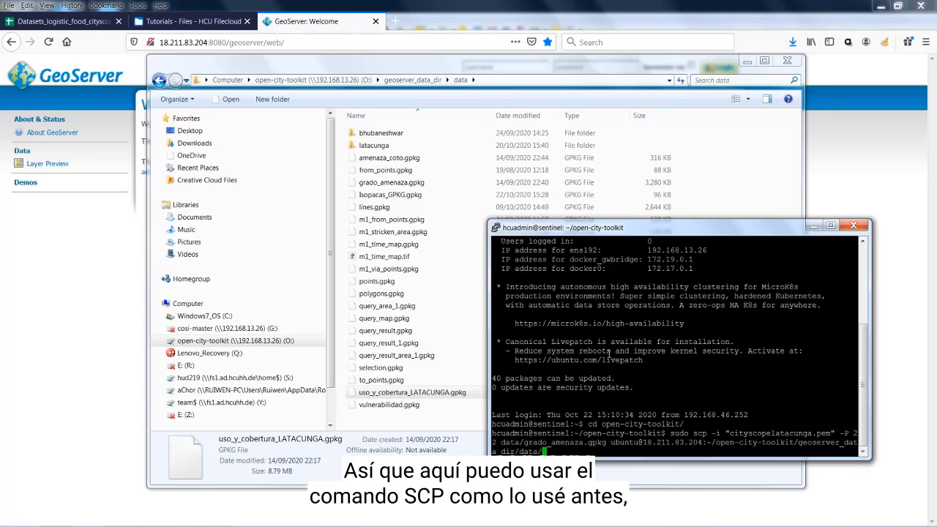
key(ctrl+Left)
key(ctrl+Left)
key(ctrl+Left)
key(ctrl+Left)
key(ctrl+Left)
key(ctrl+Left)
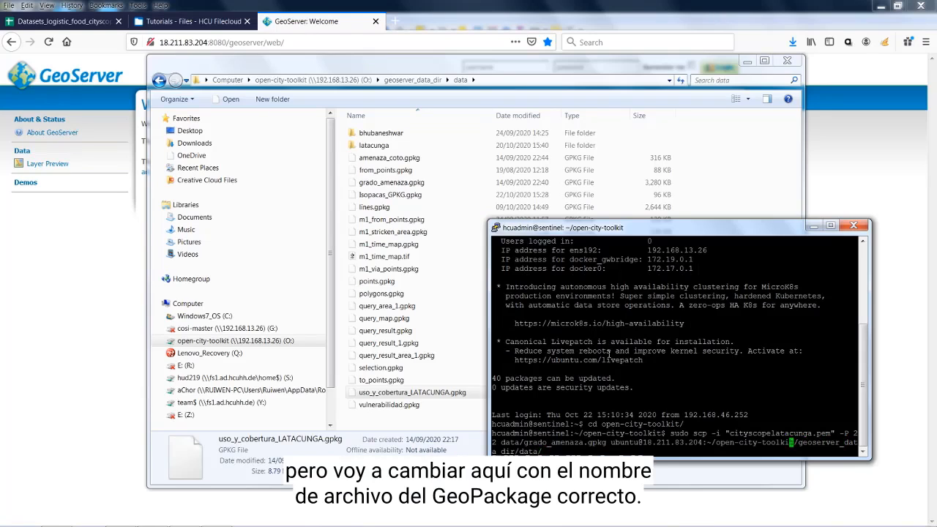
key(ctrl+Left)
key(ctrl+Left)
key(ctrl+Left)
key(ctrl+Left)
key(ctrl+Left)
key(Left)
key(Left)
key(Left)
key(Left)
key(Left)
key(Left)
key(Left)
key(Left)
key(Left)
key(Left)
key(Left)
key(Left)
key(Left)
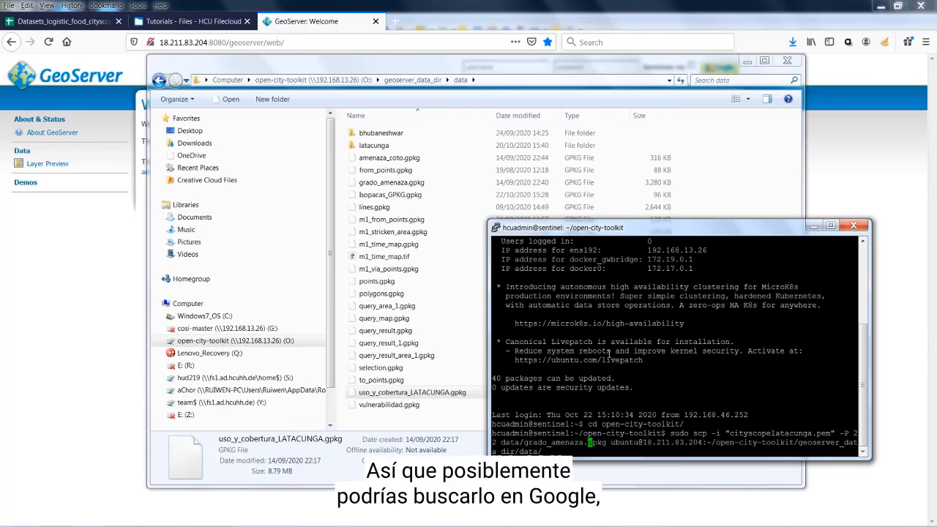
key(BackSpace)
key(BackSpace)
key(BackSpace)
key(BackSpace)
key(BackSpace)
key(BackSpace)
key(BackSpace)
key(BackSpace)
key(BackSpace)
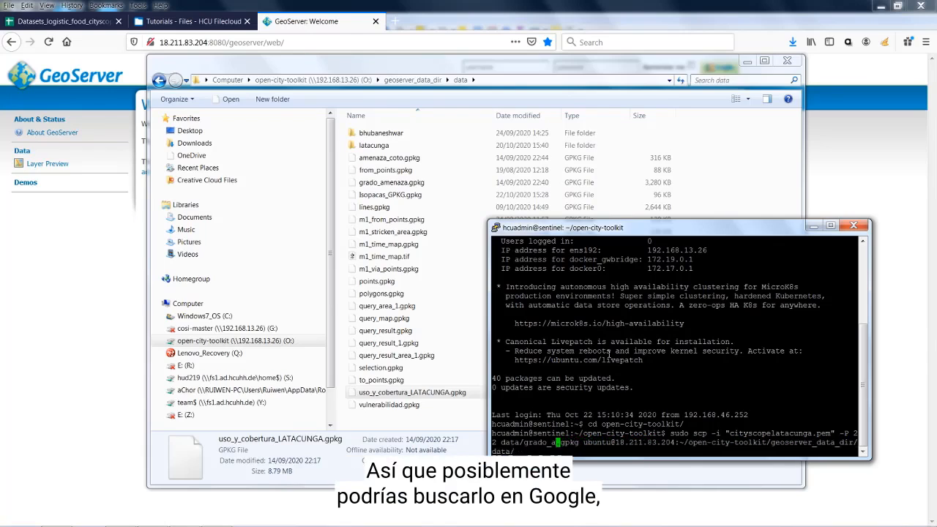
key(BackSpace)
key(BackSpace)
key(BackSpace)
key(BackSpace)
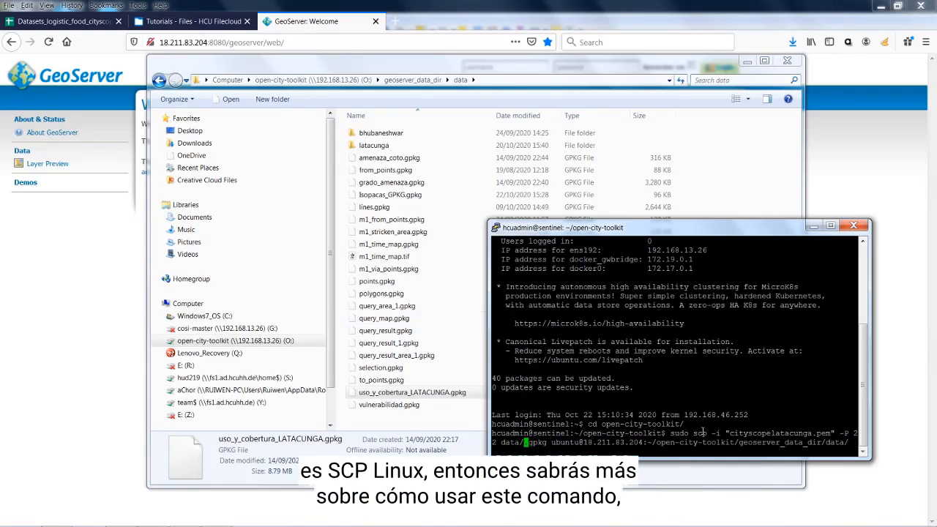
Copy the name uso_y_cobertura_LATACUNGA from Explorer and paste it into the scp command
click(379, 395)
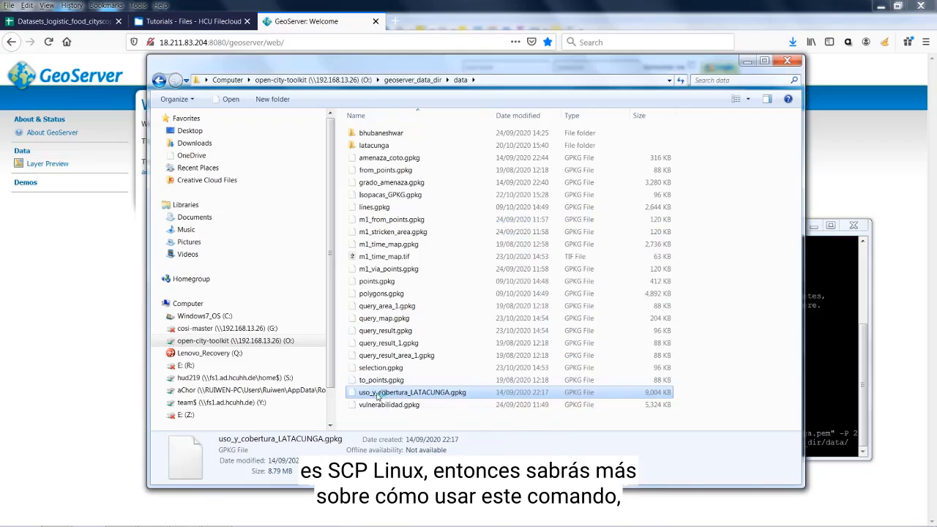
click(445, 394)
right_click(443, 395)
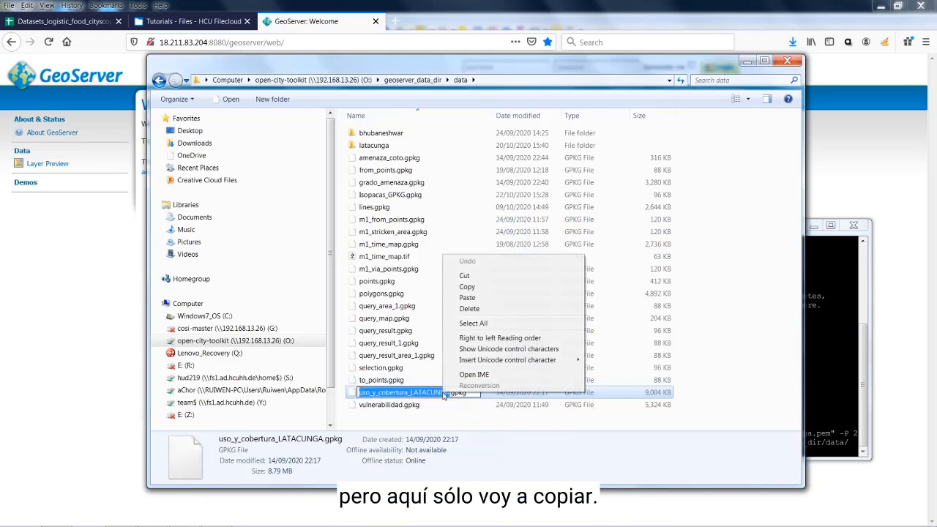
click(483, 288)
click(834, 239)
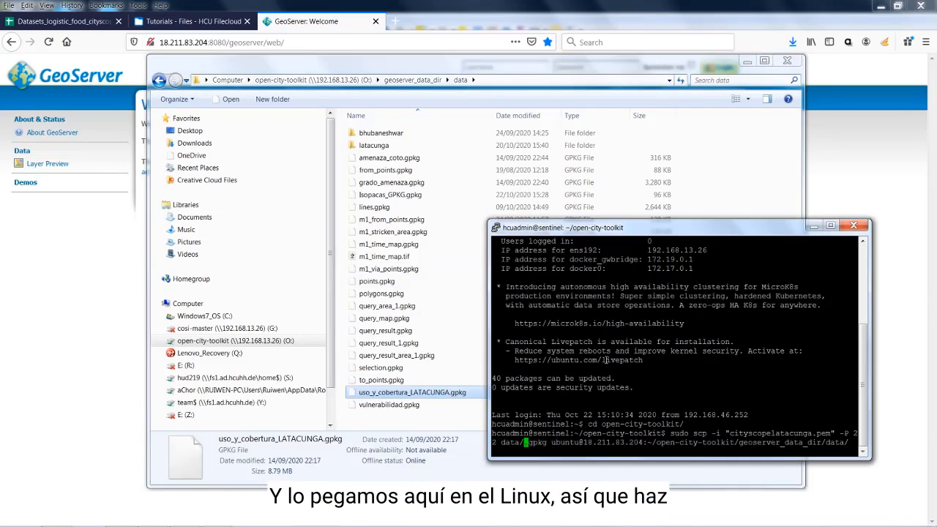
right_click(669, 380)
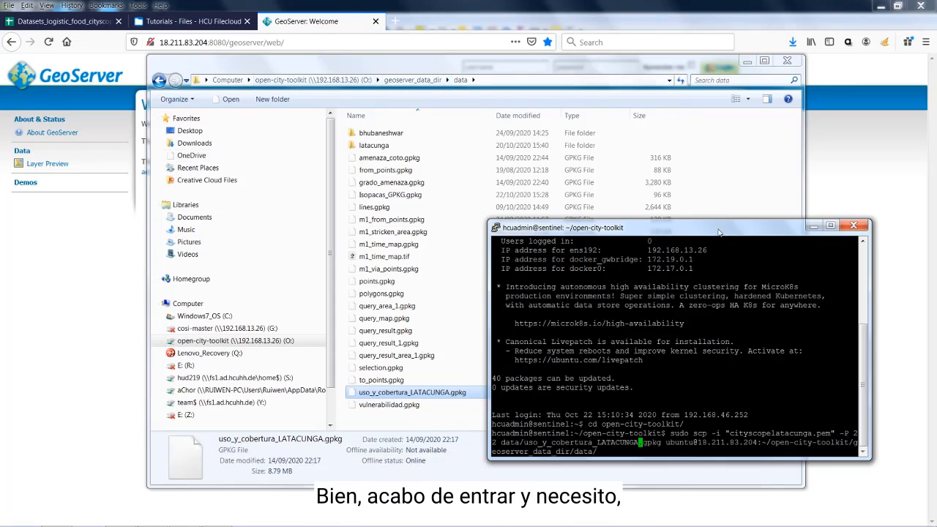
Run the sudo scp upload with the administrator password; it fails because the .pem key is missing
key(Return)
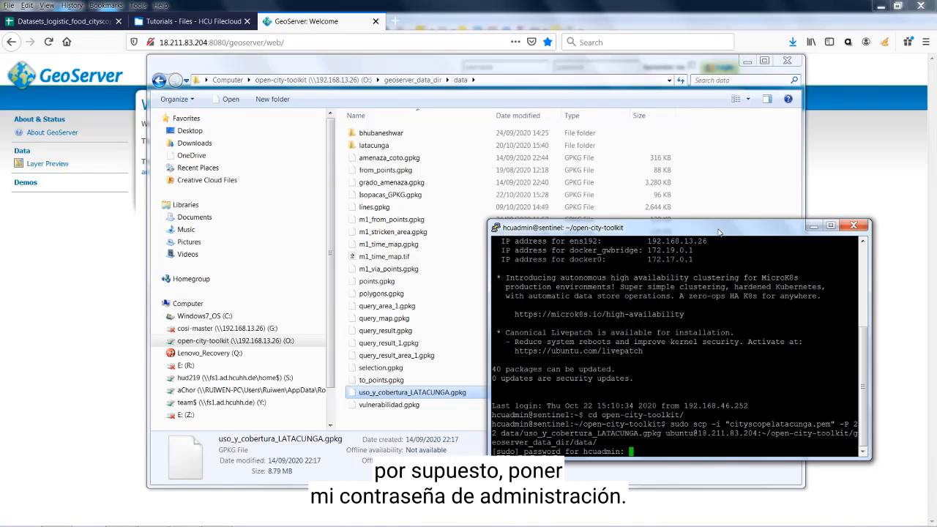
key(Return)
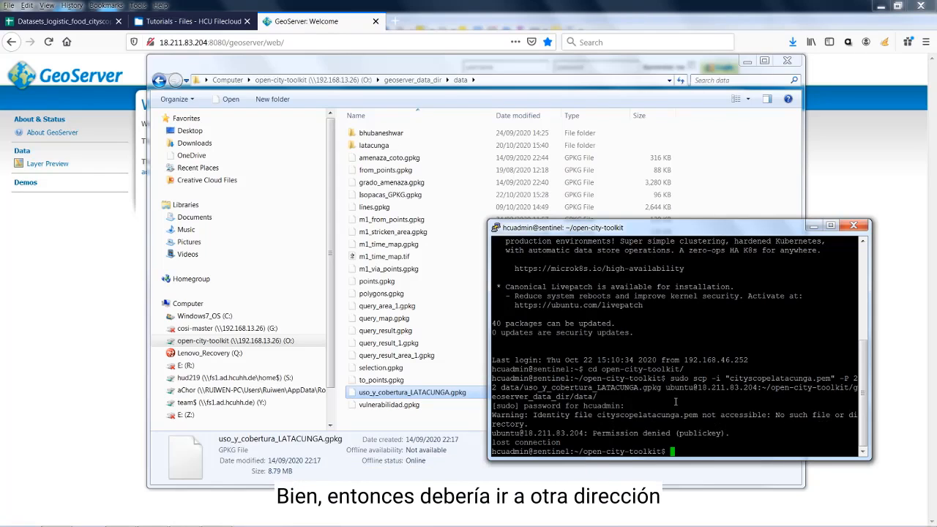
Change into geoserver_data_dir and rerun the scp upload, which completes at 100% (9004KB)
text(cd )
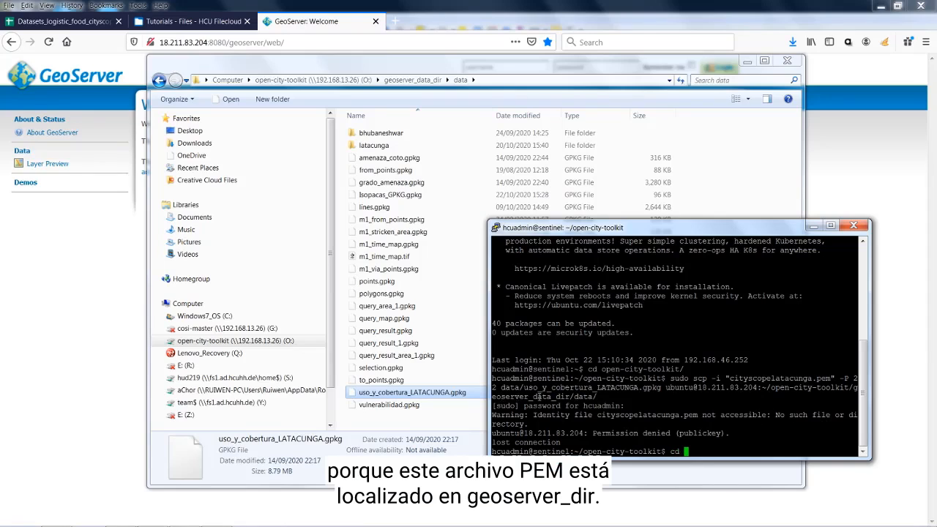
text(geose)
text(r)
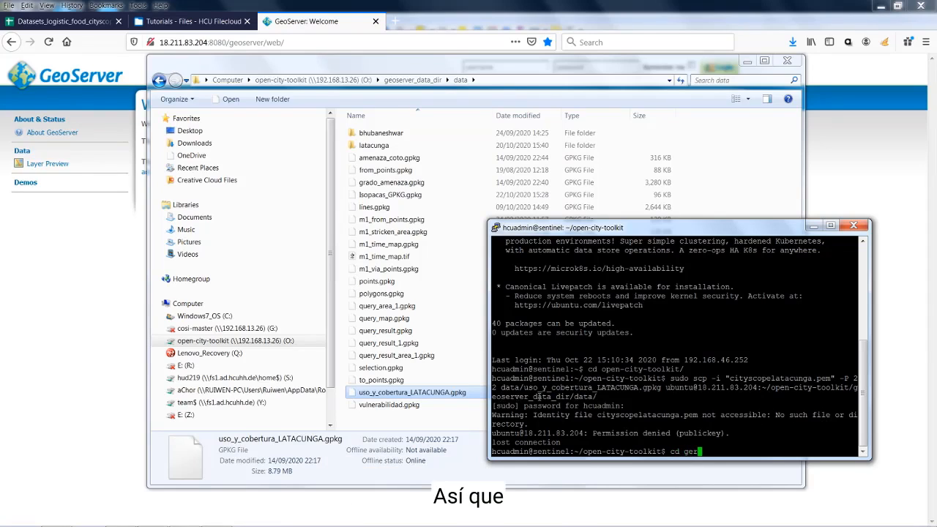
key(BackSpace)
text(o)
key(Tab)
key(Return)
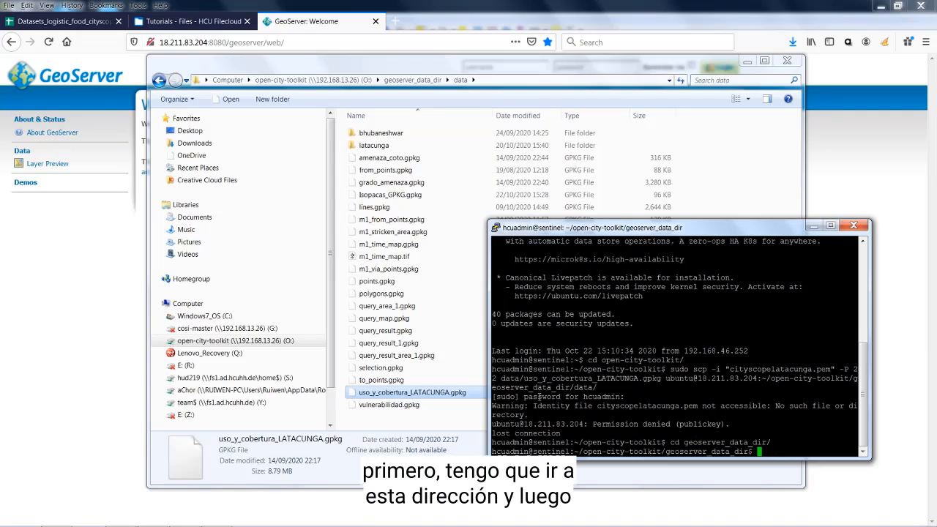
key(Up)
key(Up)
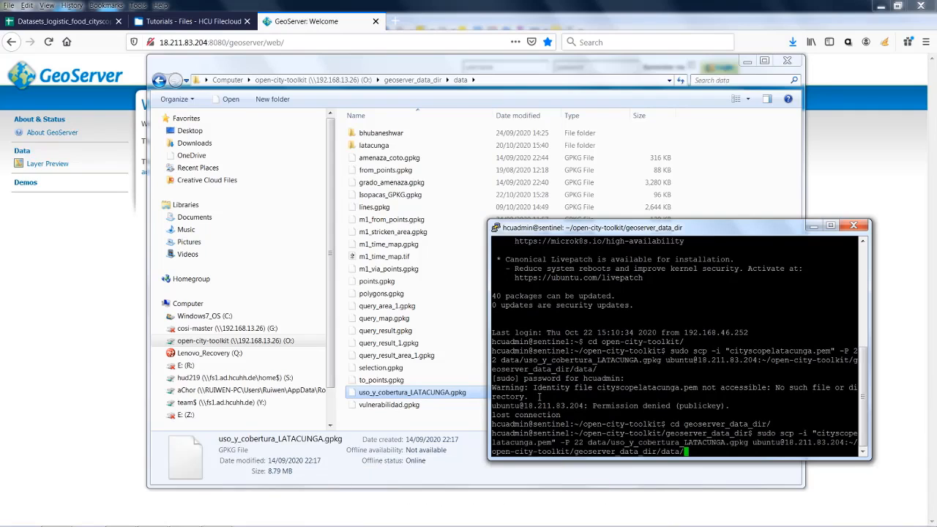
key(Return)
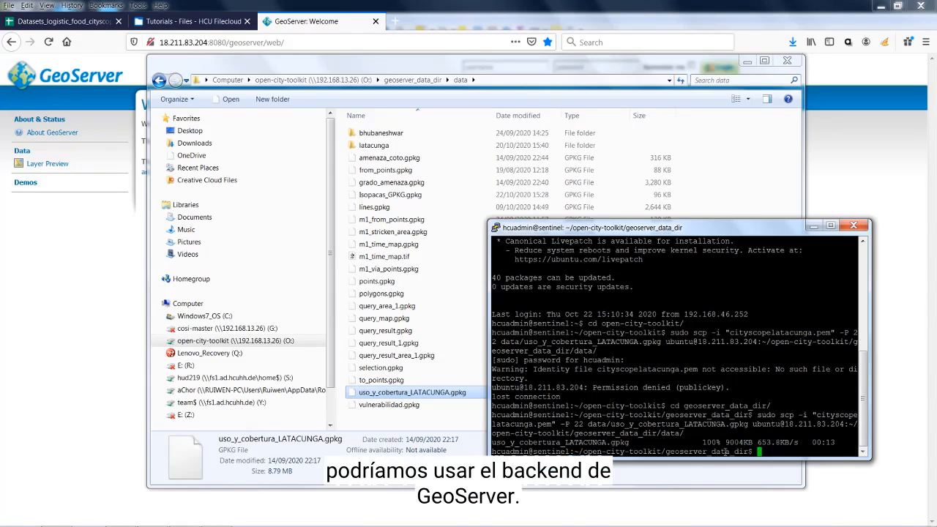
Log into GeoServer using the admin username and password in the header fields
click(296, 21)
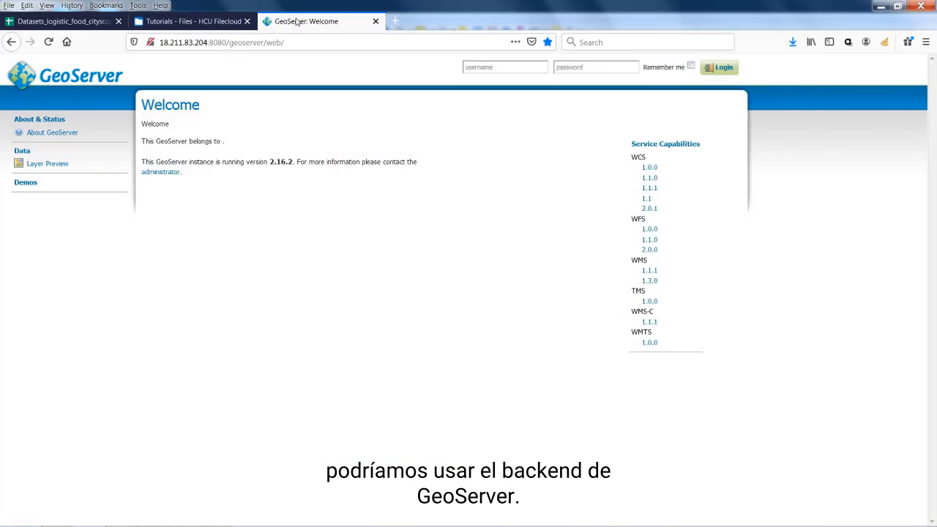
click(513, 68)
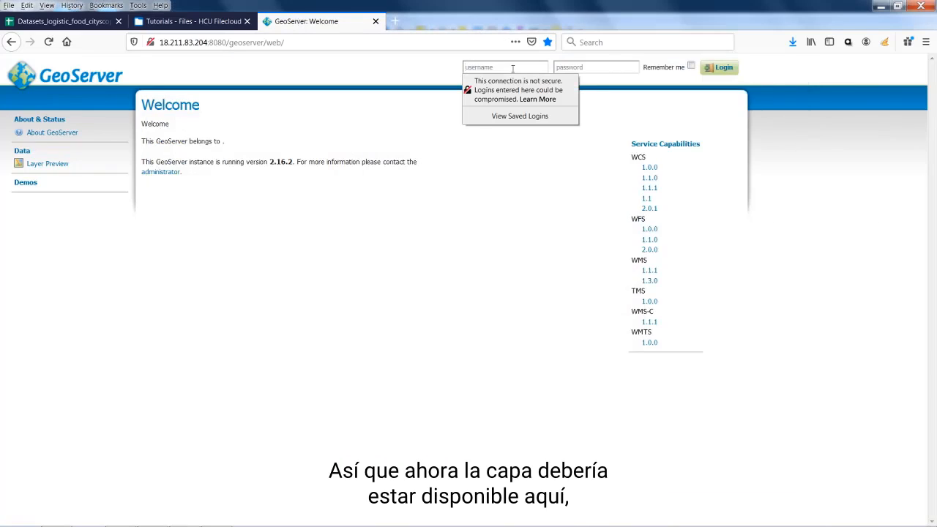
text(admin)
click(591, 71)
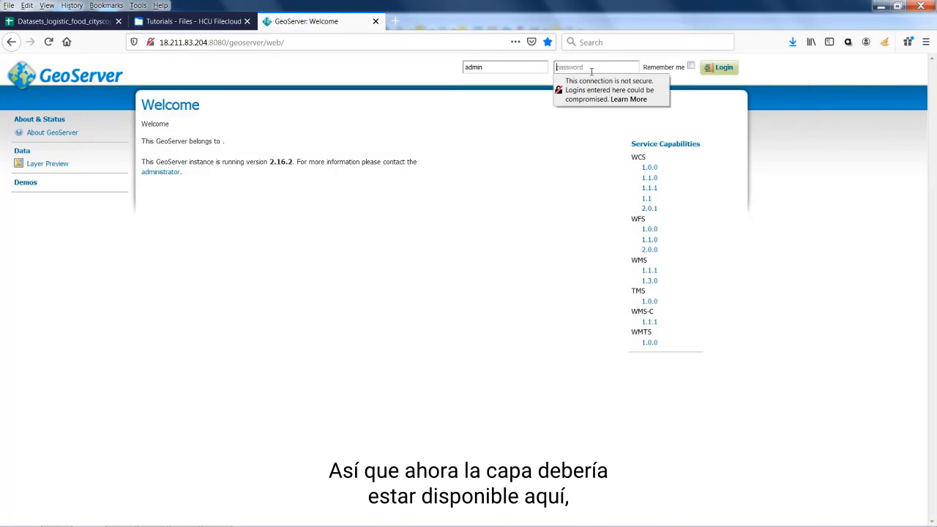
text(geos)
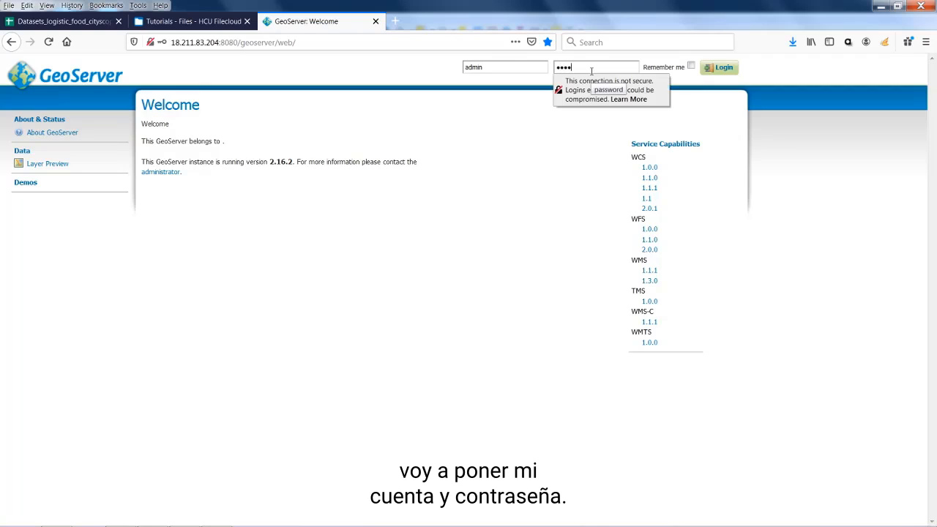
text(erver)
key(Return)
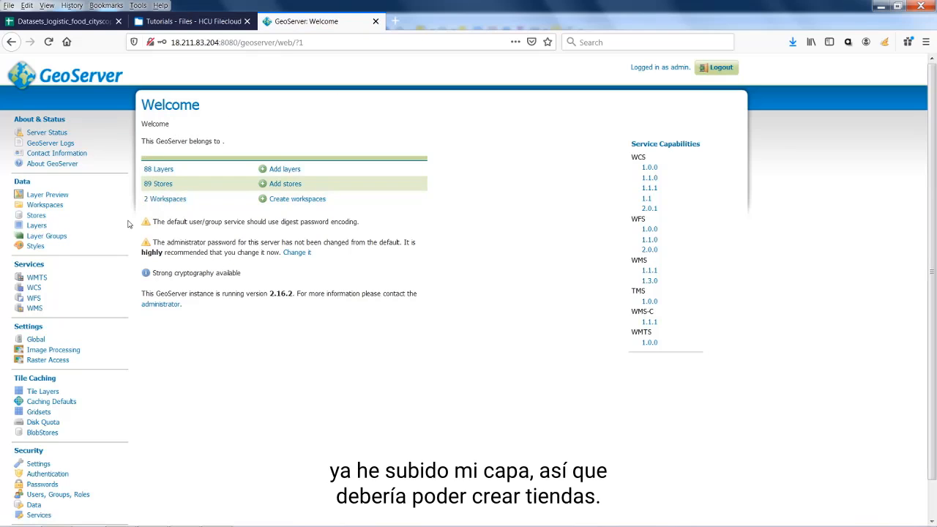
Review the 89 existing stores under Data > Stores and start adding a new store
click(40, 217)
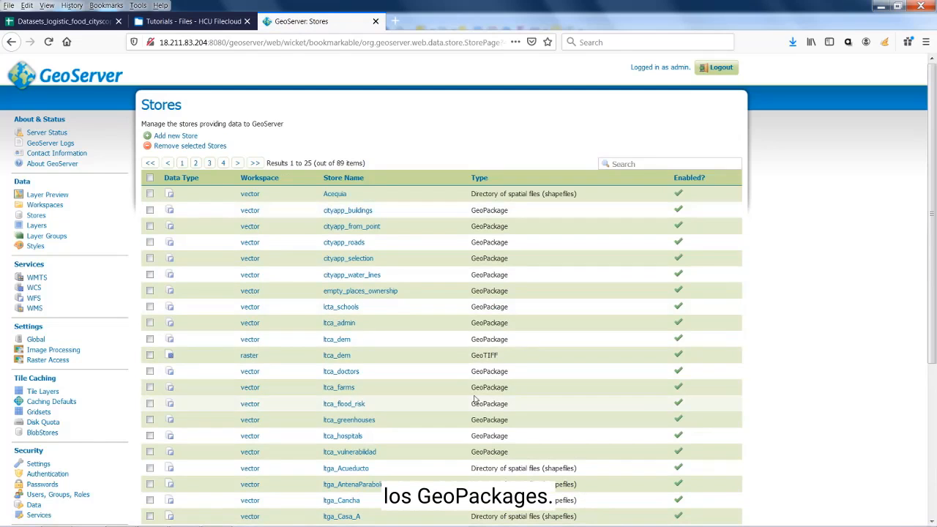
scroll(373, 381, down, 3)
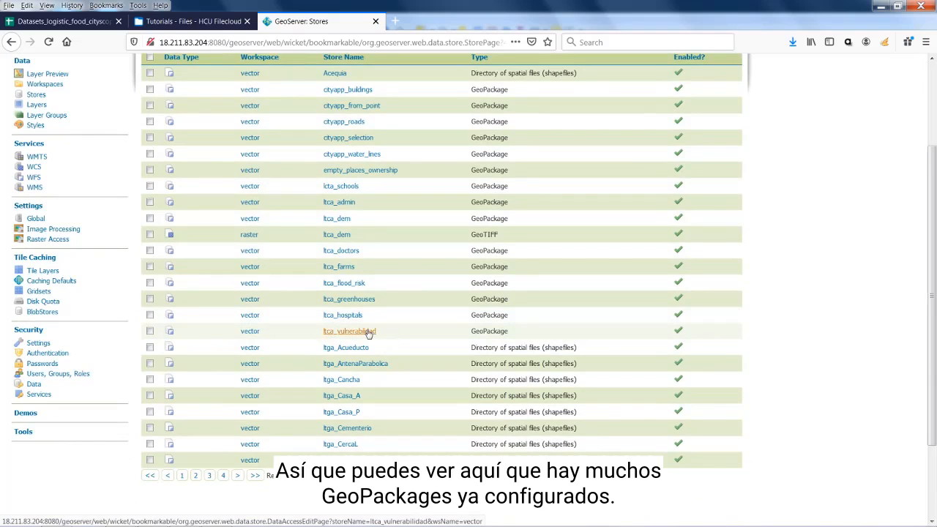
scroll(366, 336, up, 3)
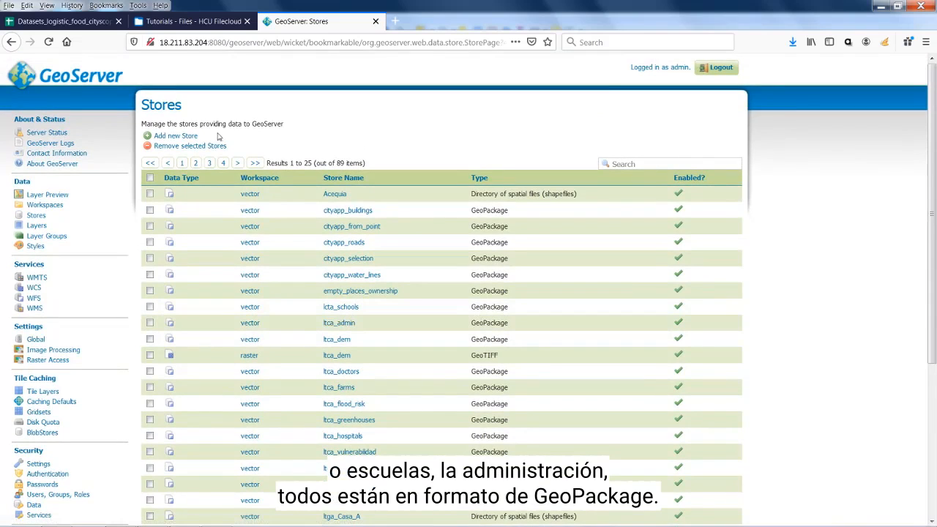
click(184, 139)
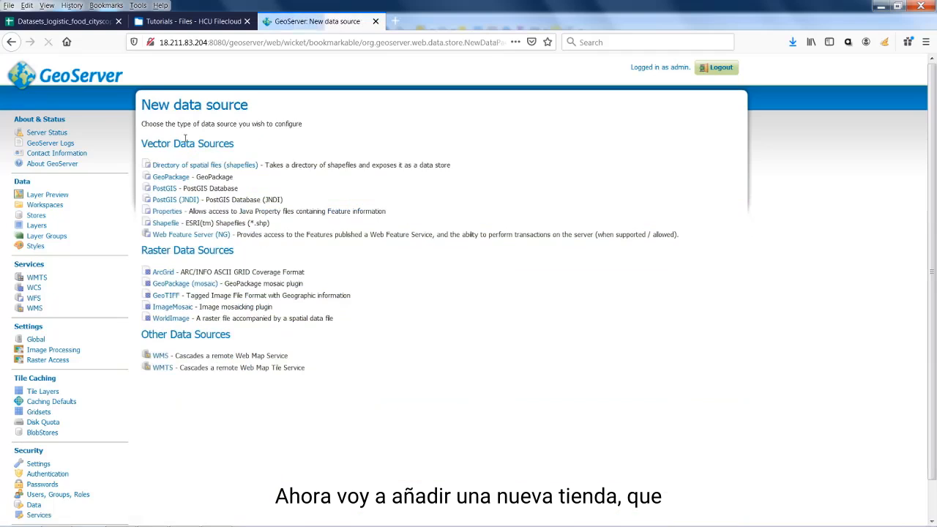
Create a GeoPackage vector source in workspace vector named ltga_lulc
click(174, 178)
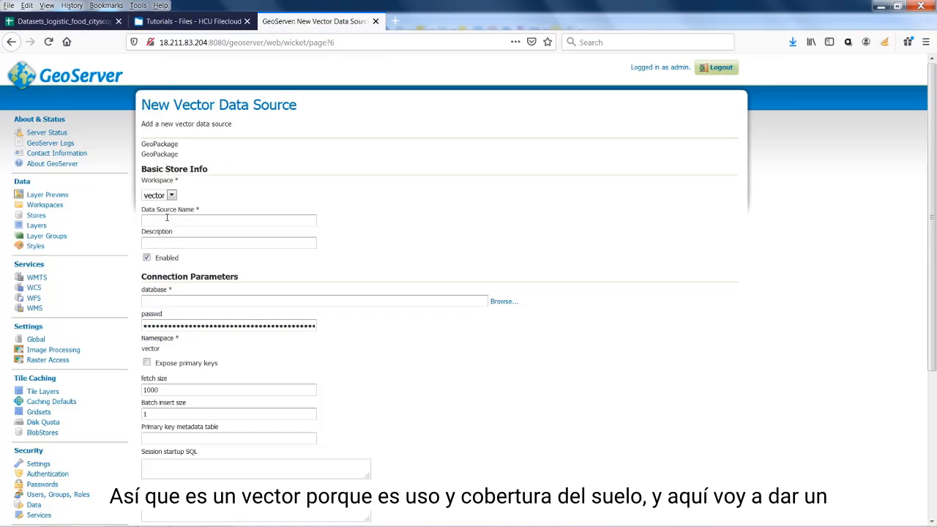
click(167, 219)
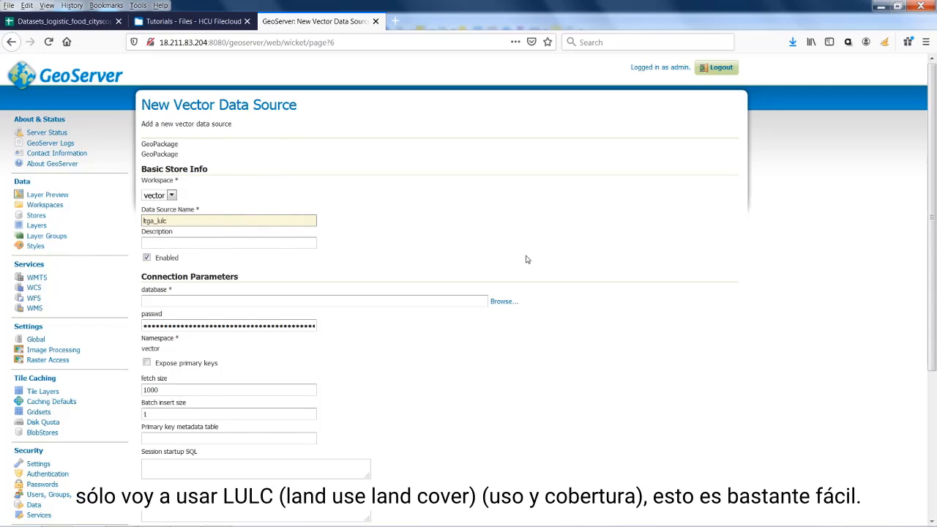
scroll(526, 259, down, 3)
Point the ltga_lulc store at data/uso_y_cobertura_LATACUNGA.gpkg and save it
click(504, 182)
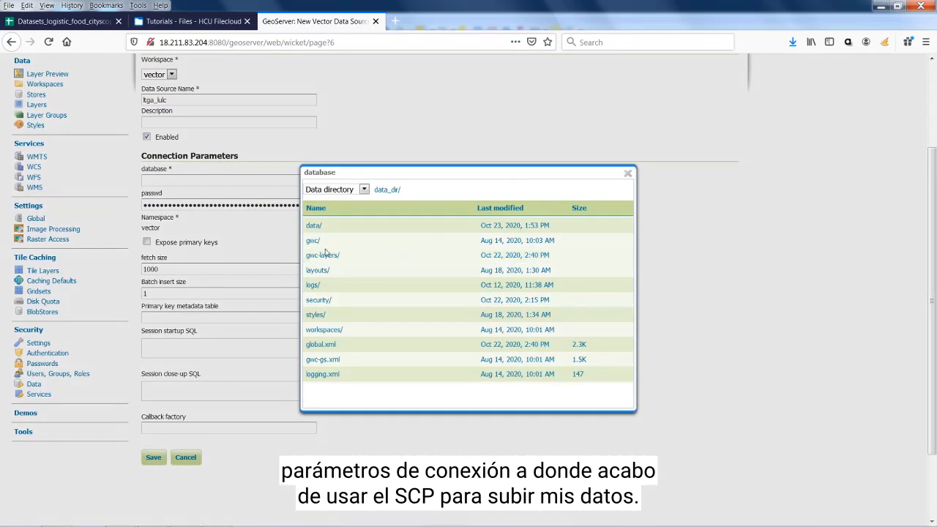
click(313, 227)
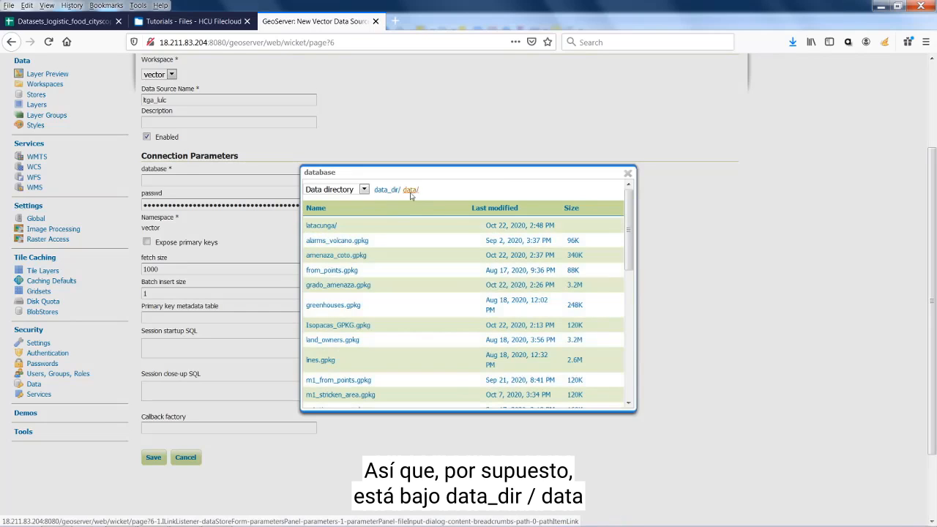
scroll(435, 240, down, 3)
scroll(427, 265, down, 10)
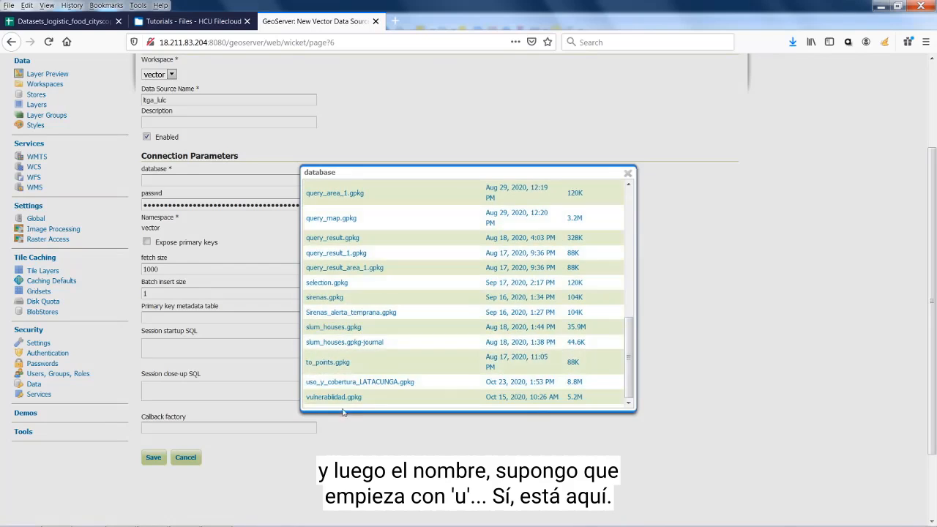
click(337, 382)
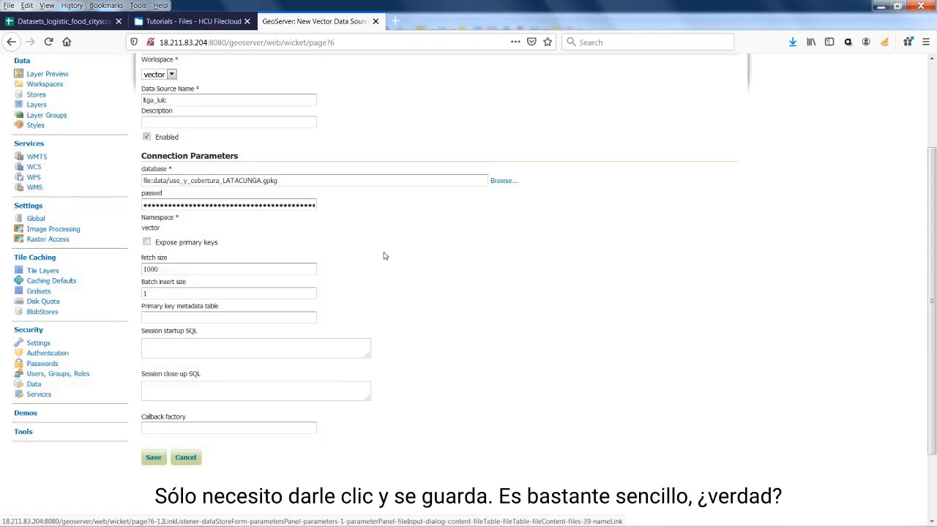
click(153, 457)
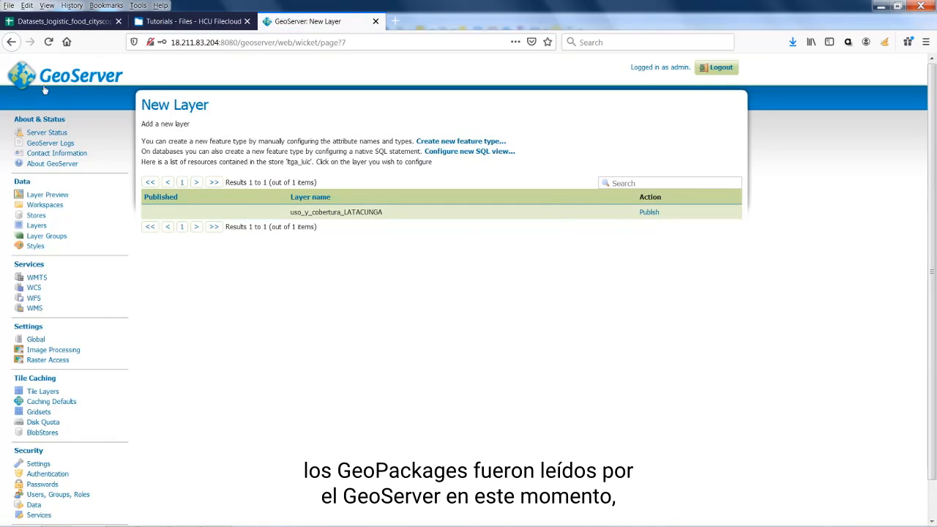
Publish uso_y_cobertura_LATACUNGA and rename the layer to ltga_uso_y_cobertura, keeping its title
click(654, 216)
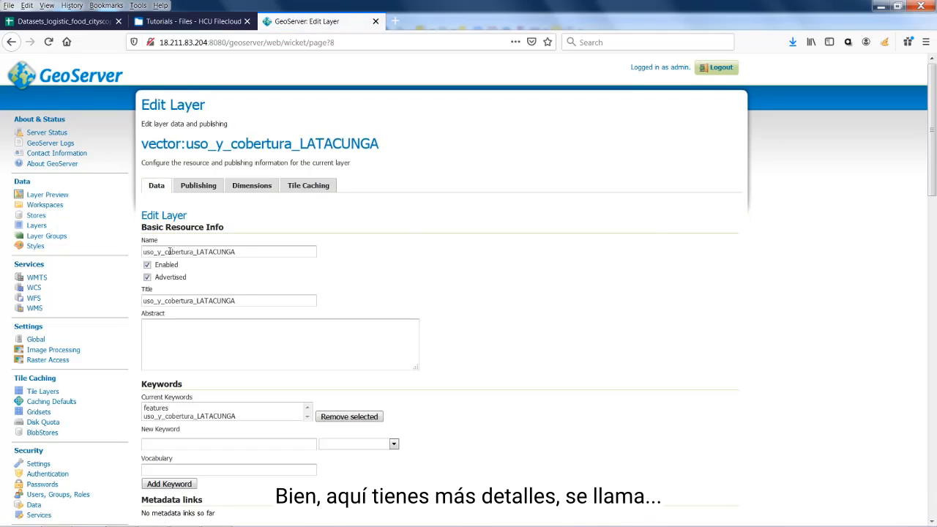
click(255, 253)
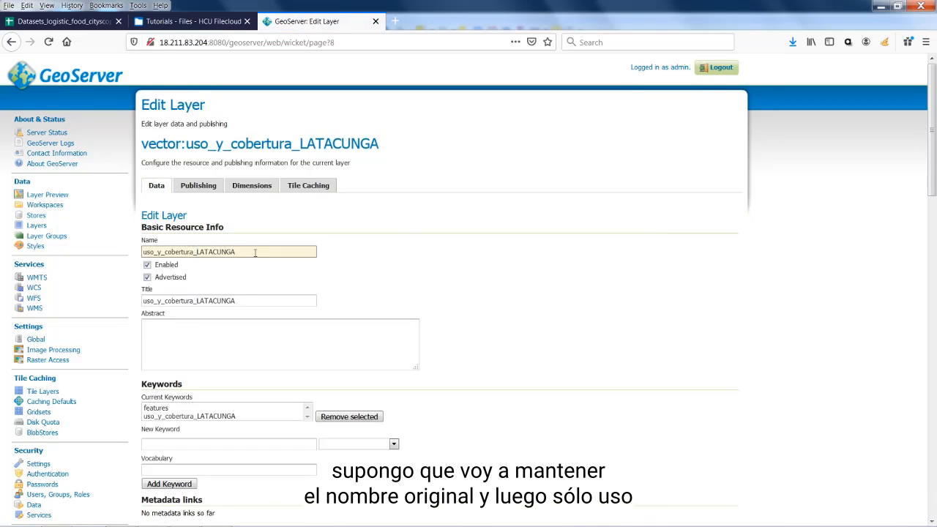
key(BackSpace)
key(BackSpace)
key(BackSpace)
text(L)
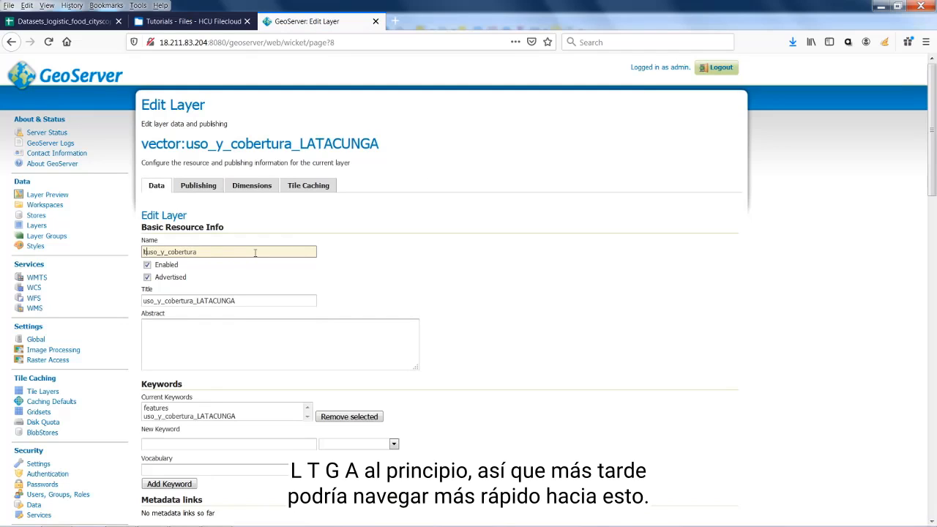
text(tga_)
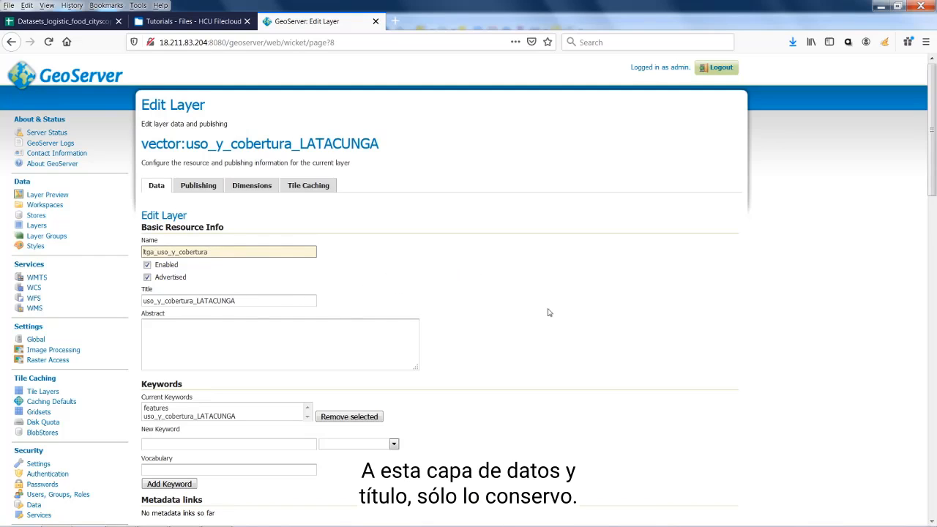
scroll(549, 312, down, 3)
Review the layer's details and confirm its native SRS is EPSG:31992
scroll(549, 313, down, 1)
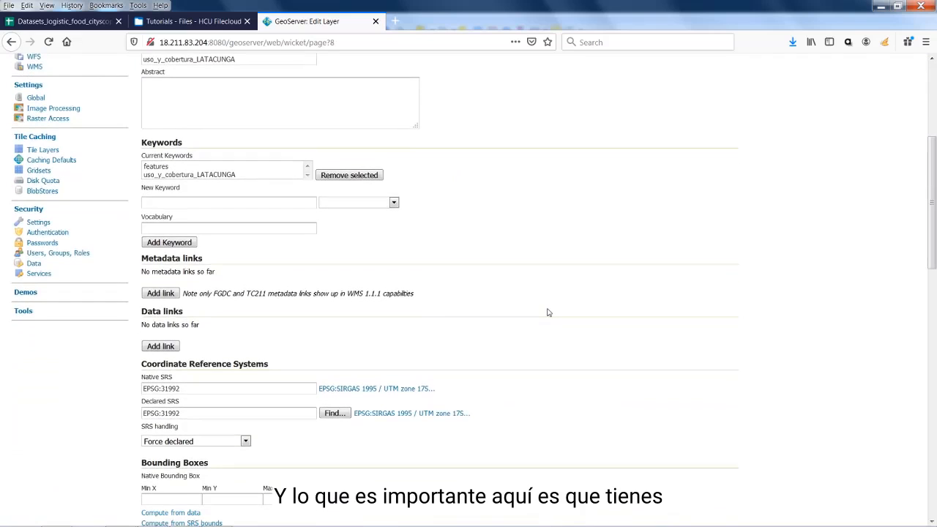
scroll(548, 313, down, 1)
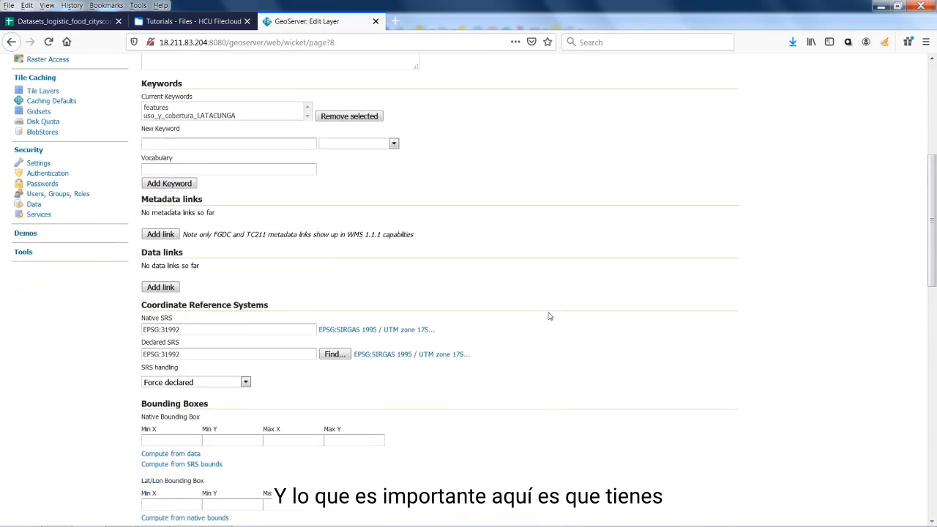
click(199, 328)
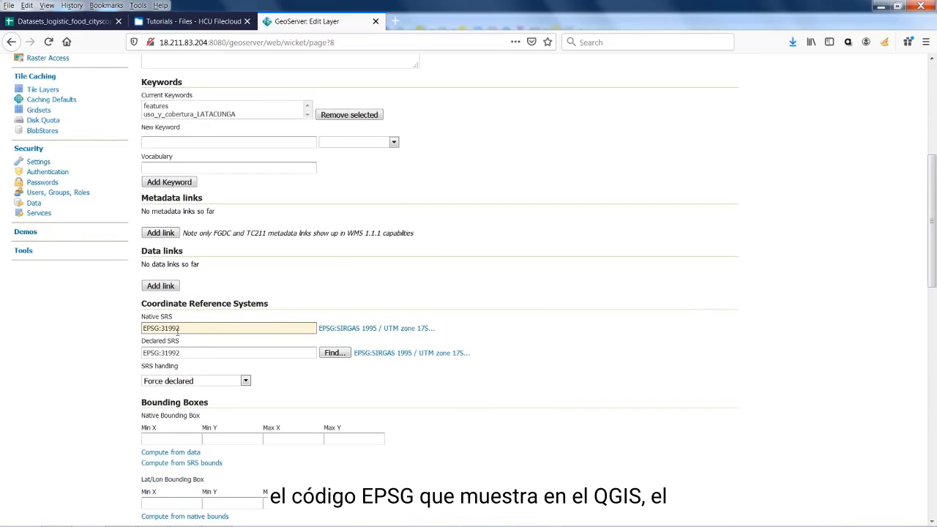
scroll(196, 342, down, 2)
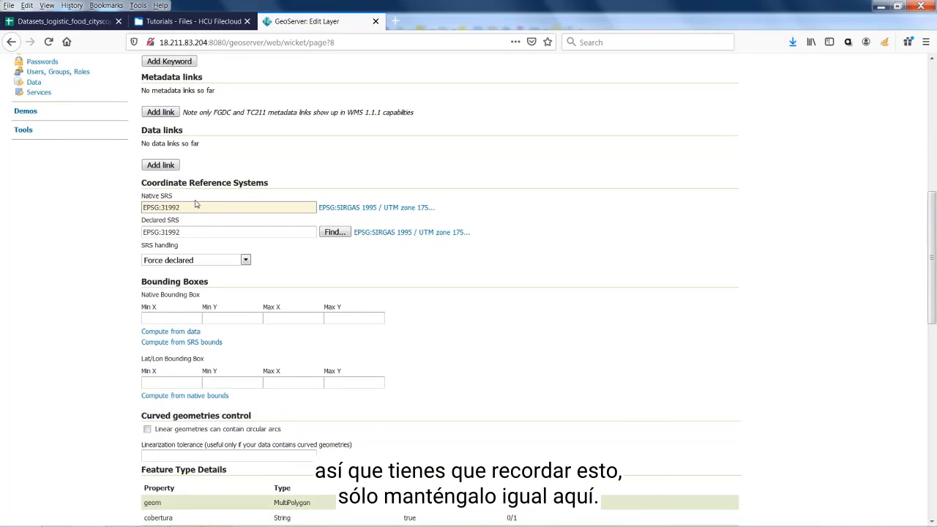
scroll(406, 238, down, 1)
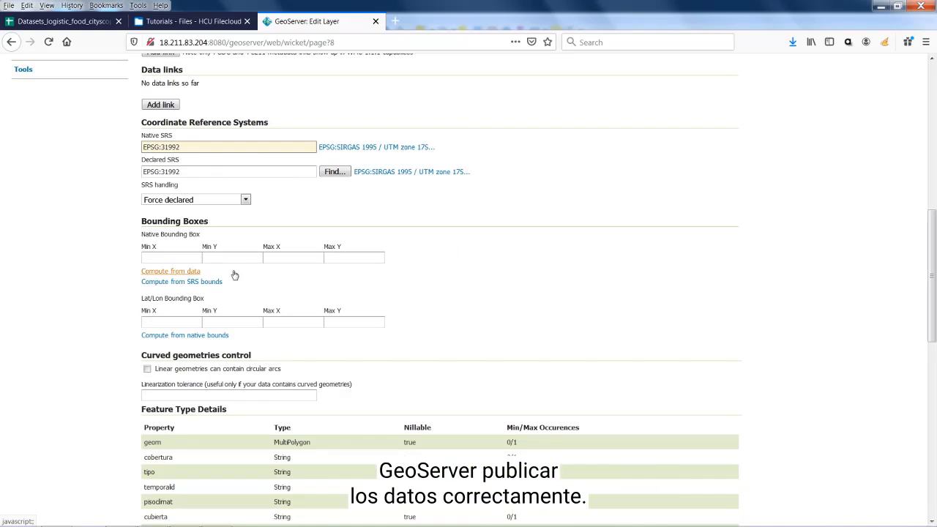
Compute the native and lat/lon bounding boxes from the data, then save the layer
click(191, 272)
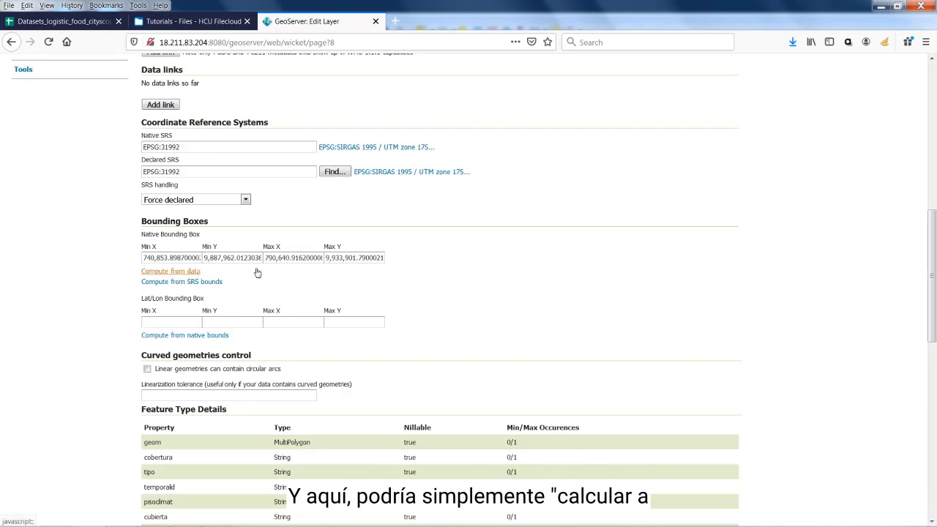
click(157, 335)
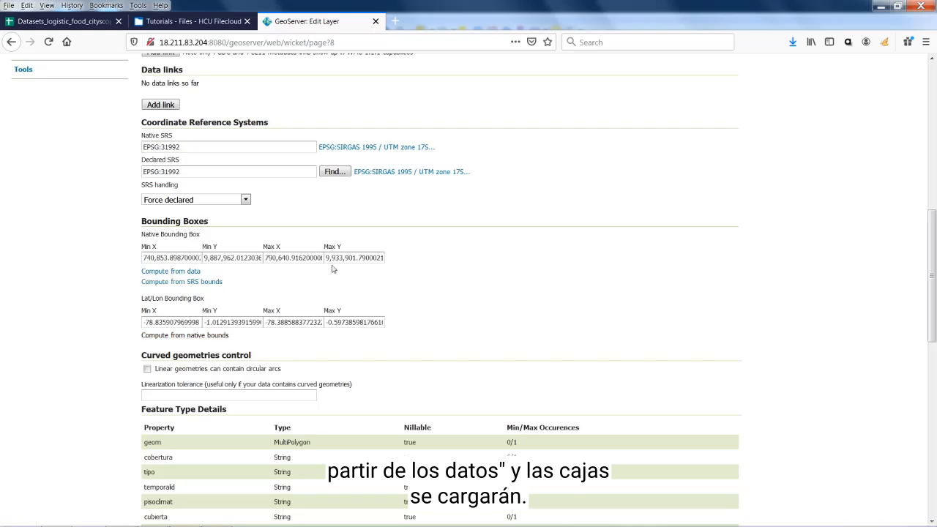
scroll(483, 302, down, 2)
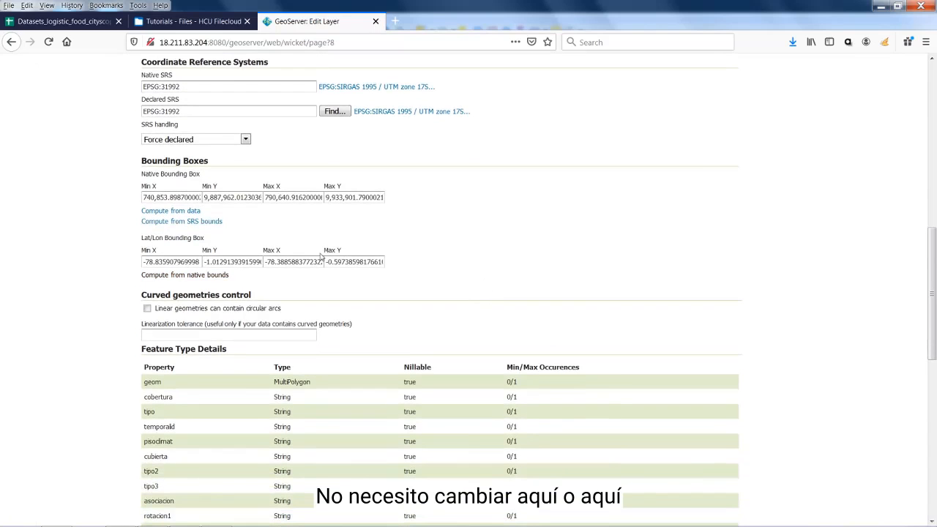
scroll(674, 272, down, 5)
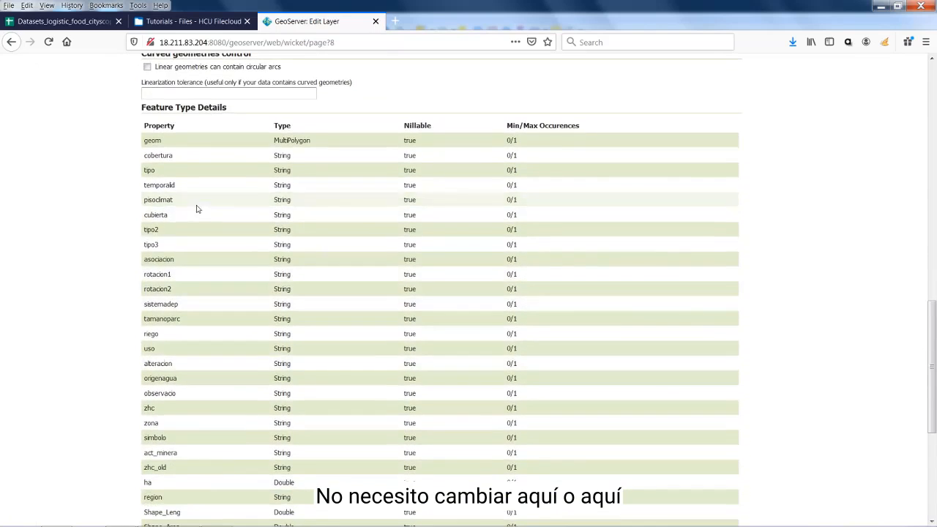
scroll(80, 307, down, 5)
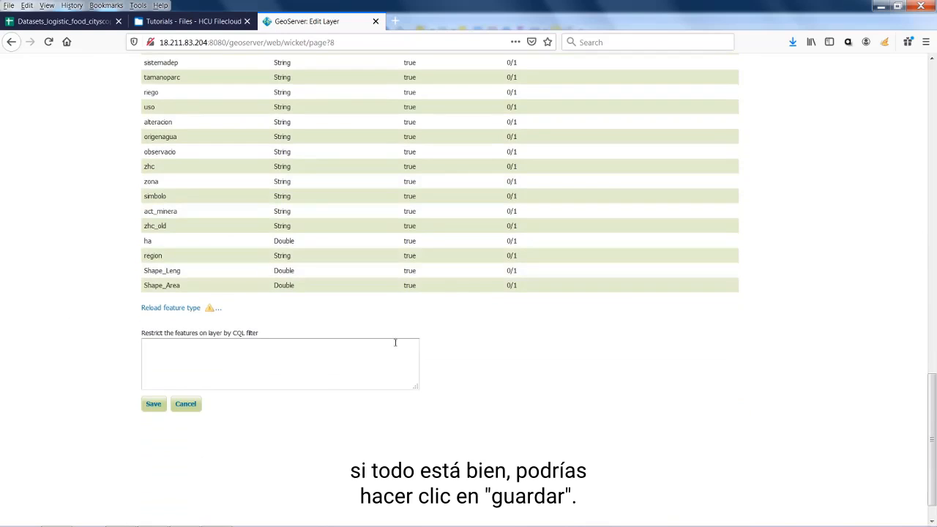
click(151, 411)
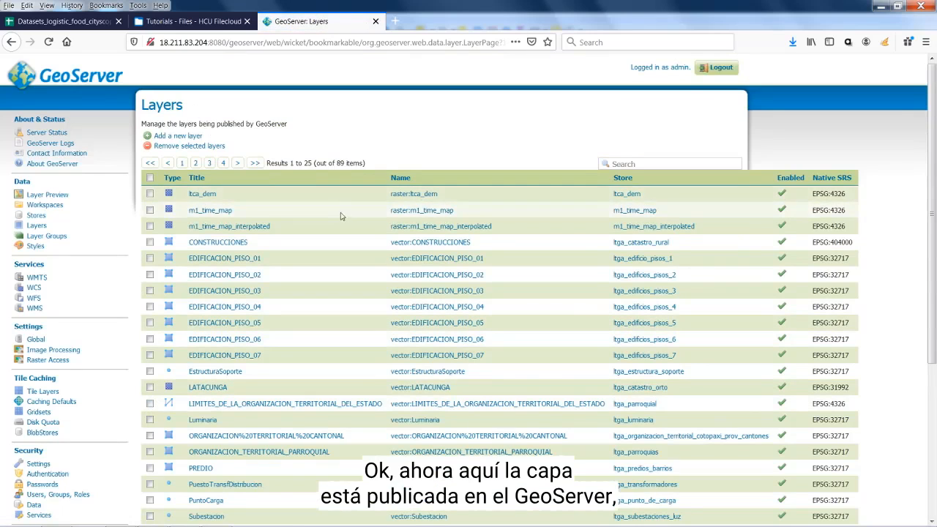
Show page 3 of the Layers list, where uso_y_cobertura_LATACUNGA appears
scroll(347, 220, down, 3)
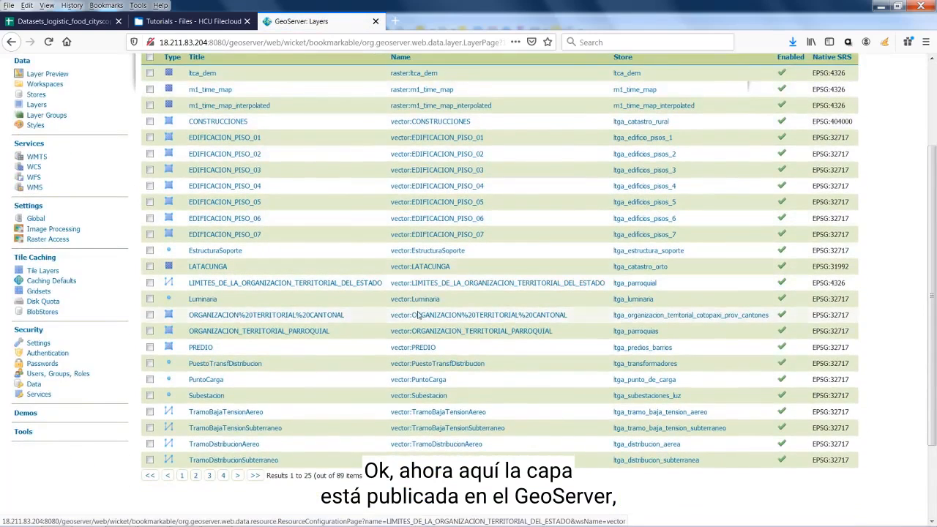
scroll(292, 219, up, 3)
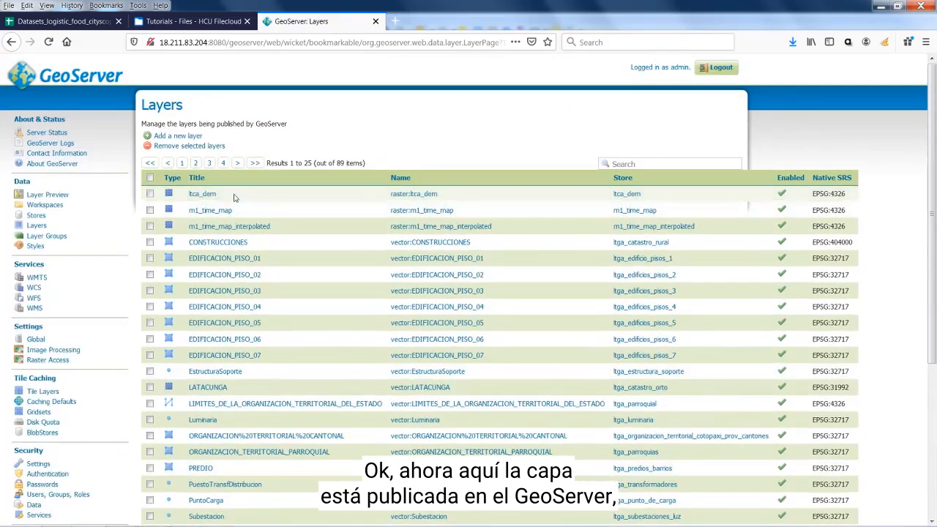
scroll(308, 394, down, 3)
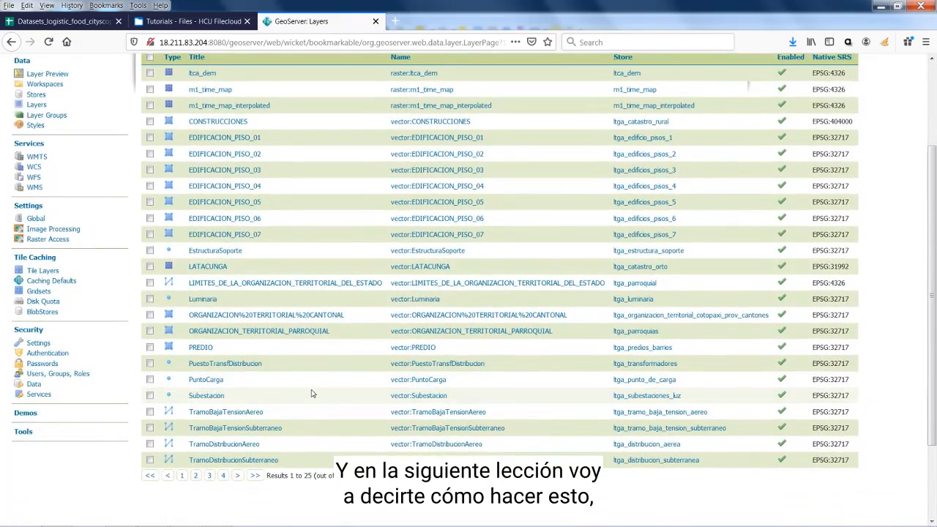
click(209, 476)
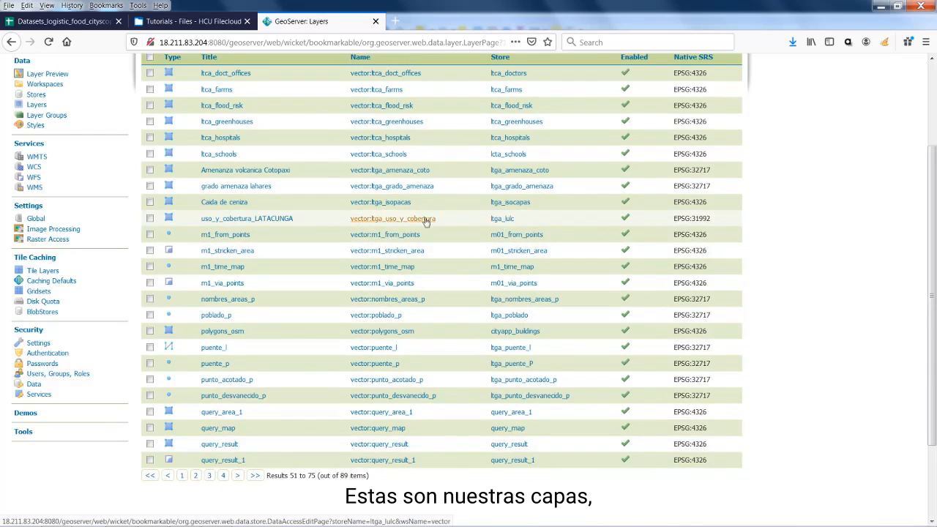
Open uso_y_cobertura_LATACUNGA's Publishing settings and confirm its default WMS style is polygon
click(259, 220)
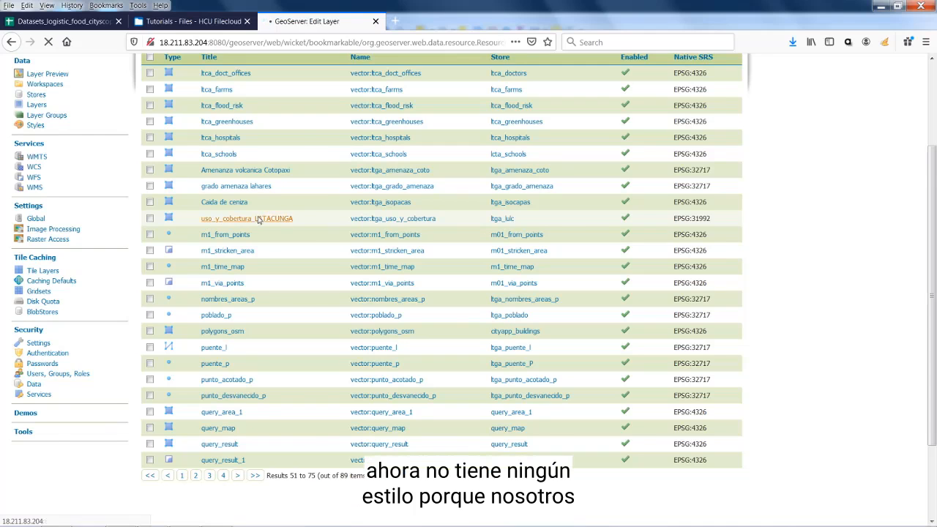
scroll(480, 315, down, 5)
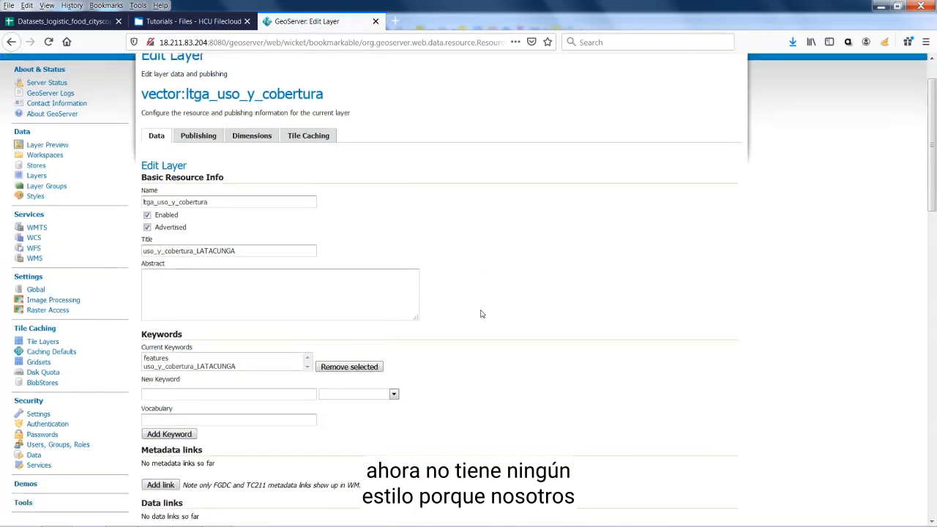
scroll(481, 314, down, 4)
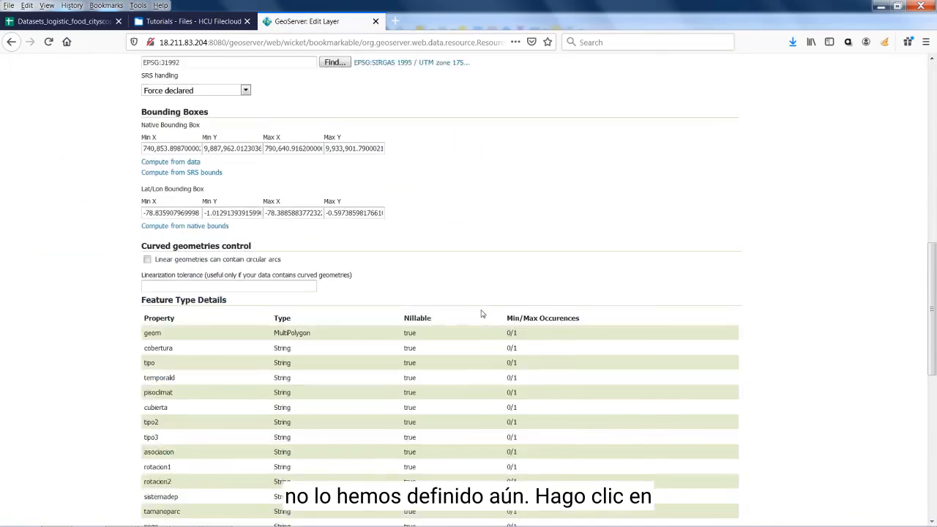
scroll(482, 314, up, 8)
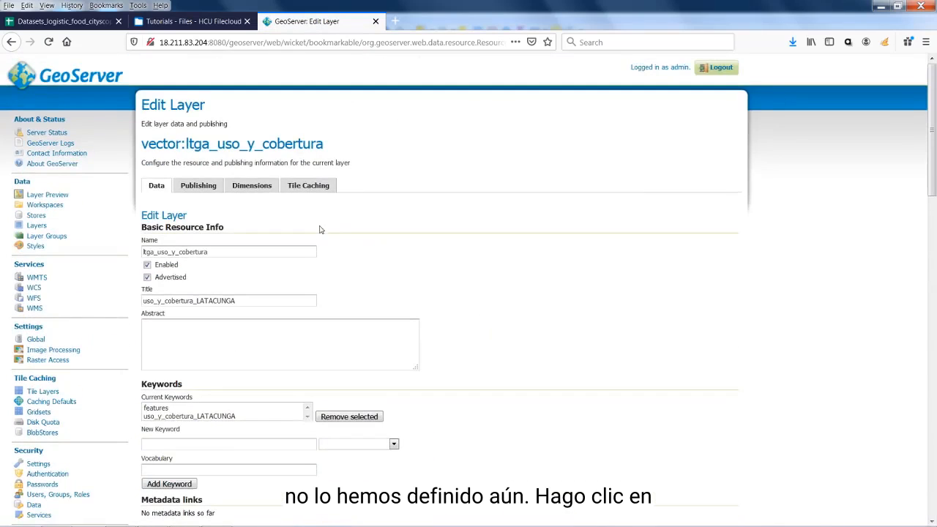
click(194, 188)
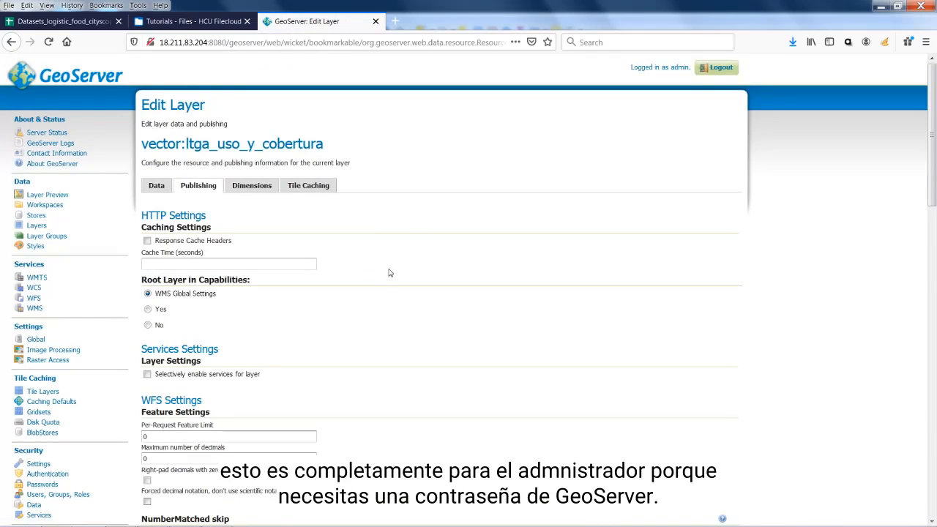
scroll(351, 264, down, 5)
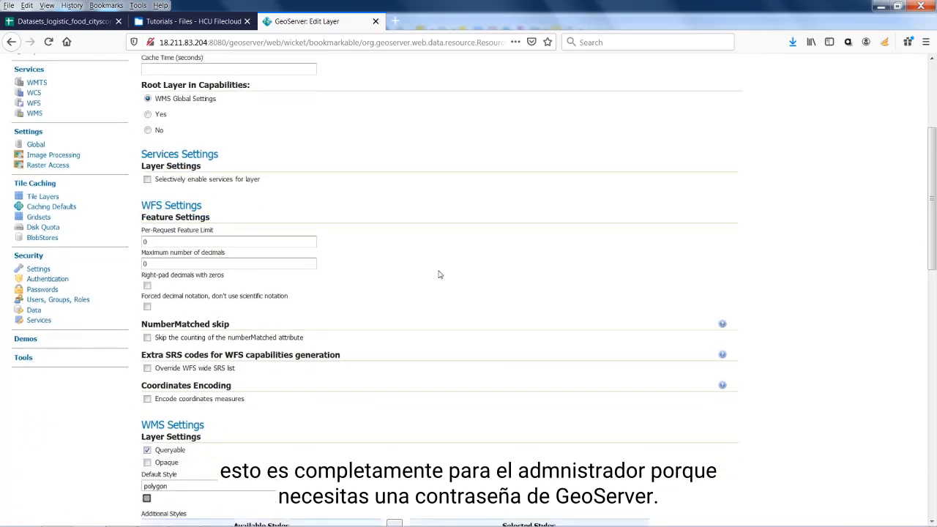
scroll(439, 275, down, 4)
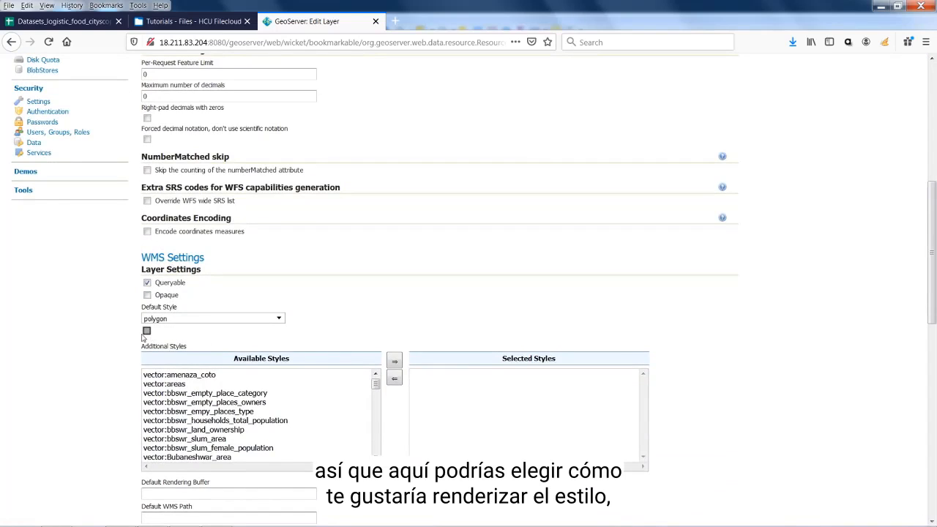
scroll(124, 341, down, 3)
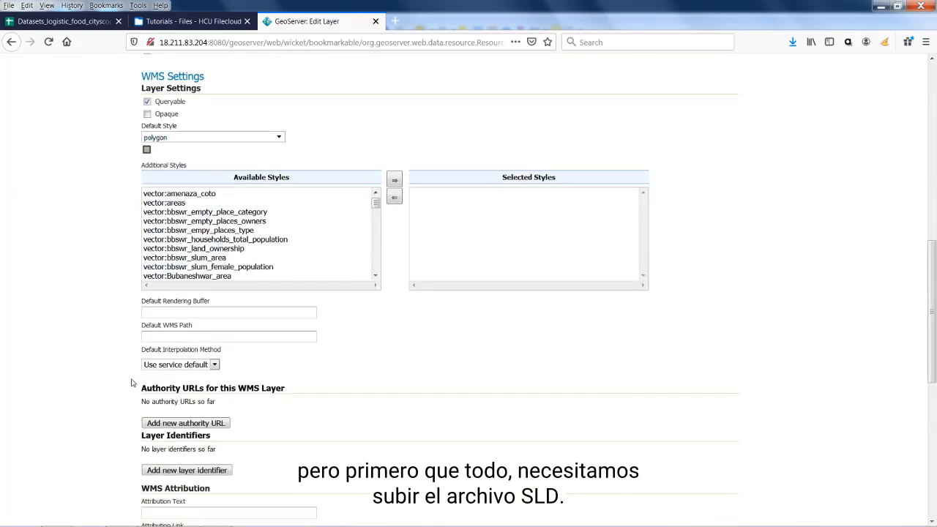
scroll(132, 377, up, 10)
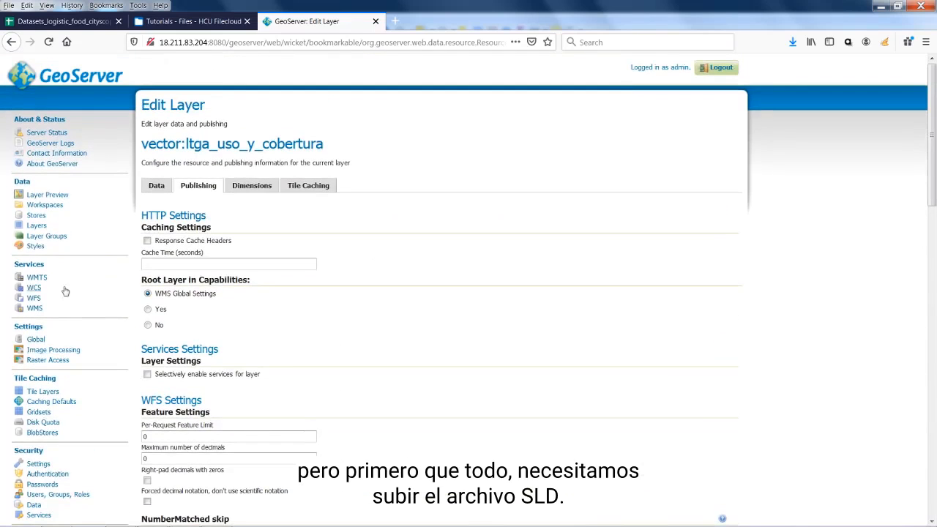
Start a new style named lulc in the vector workspace and browse for its style file
click(35, 247)
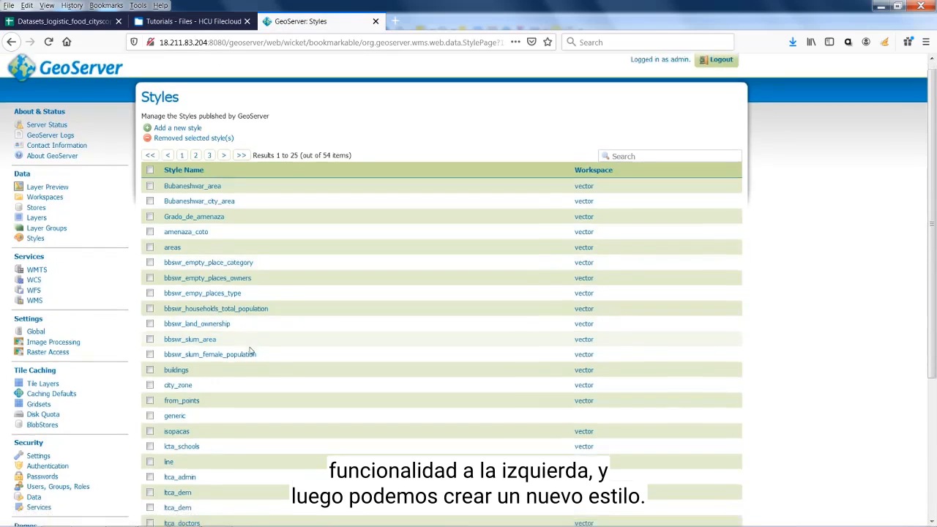
scroll(249, 350, down, 3)
scroll(249, 351, up, 3)
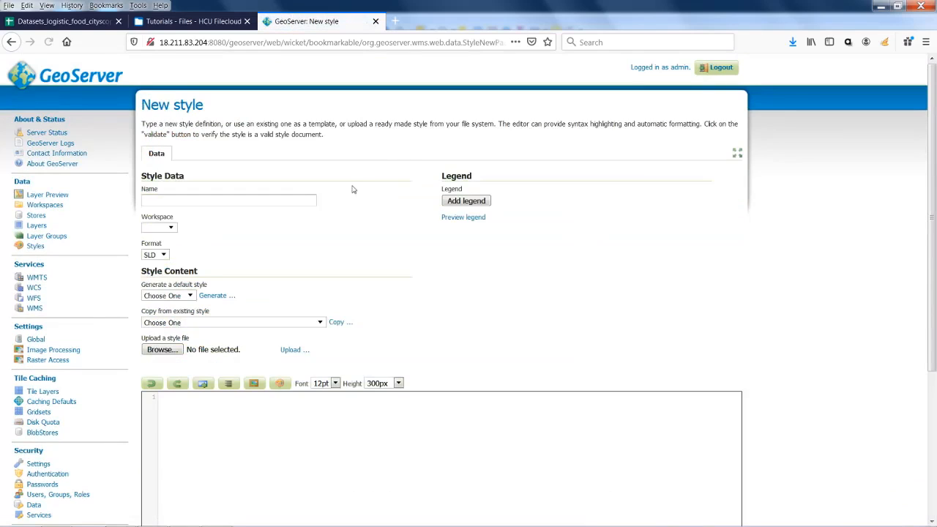
click(188, 199)
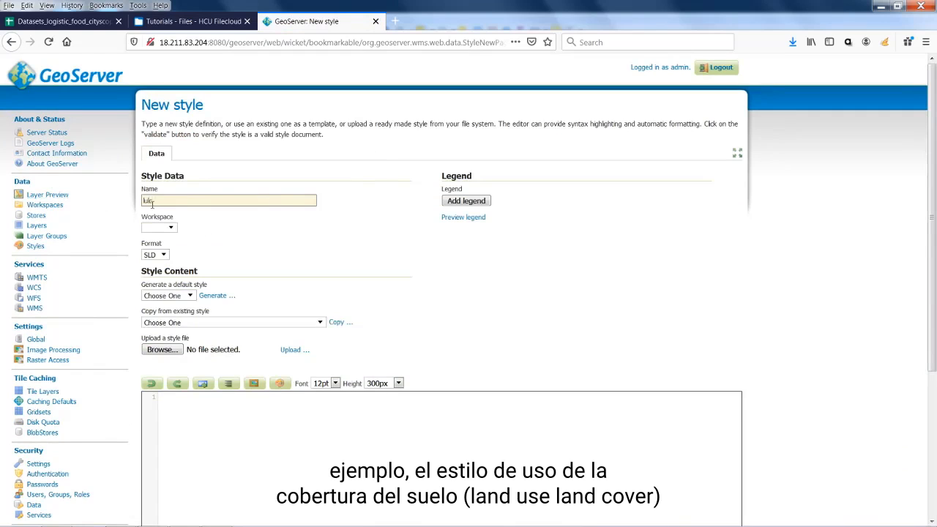
click(158, 227)
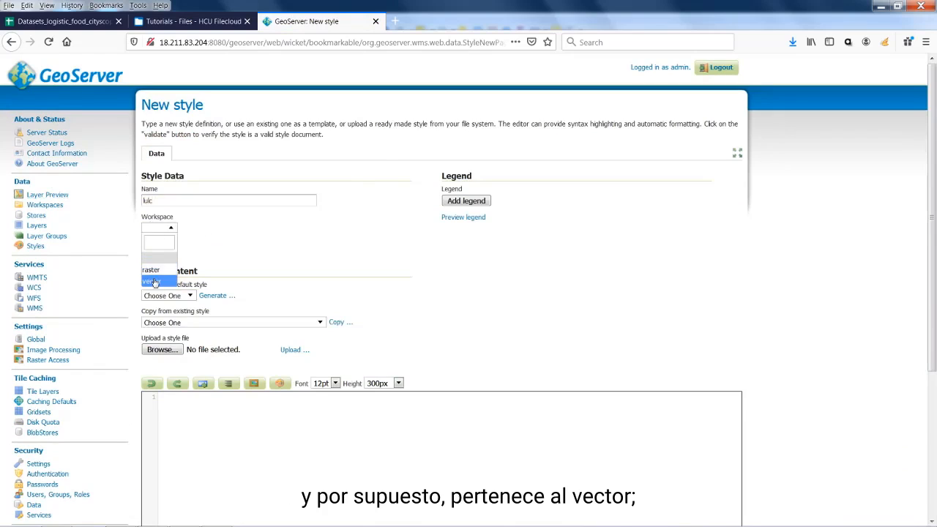
click(154, 282)
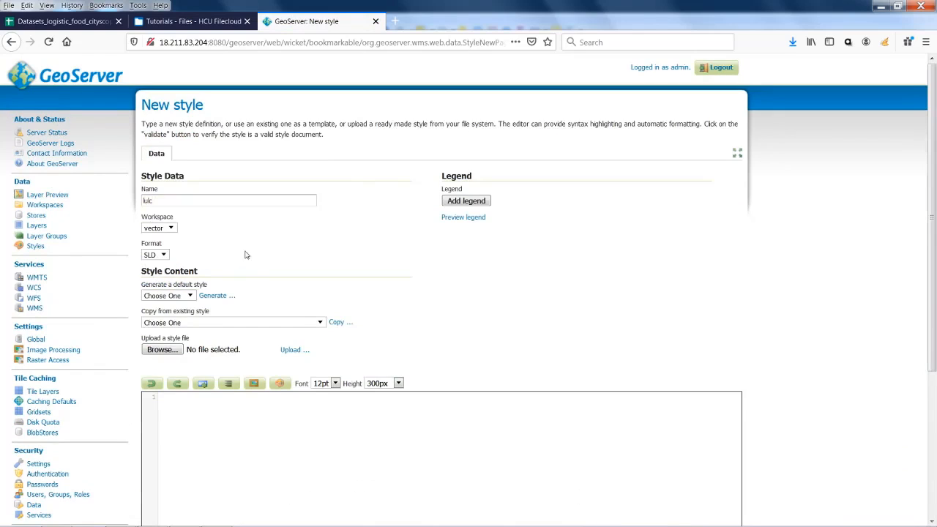
click(169, 353)
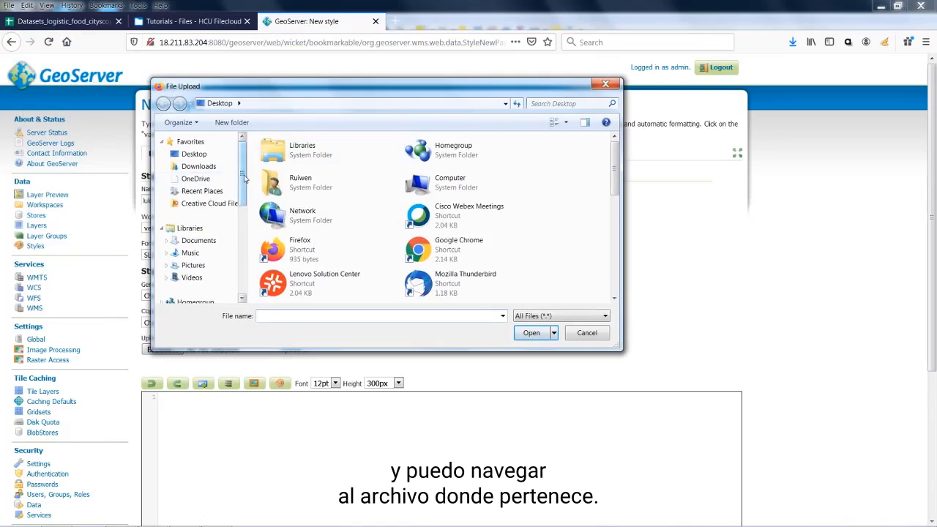
Choose L149_cobertura_latacunga.sld from disk and upload it into the style editor
scroll(234, 178, down, 4)
mouse_move(285, 526)
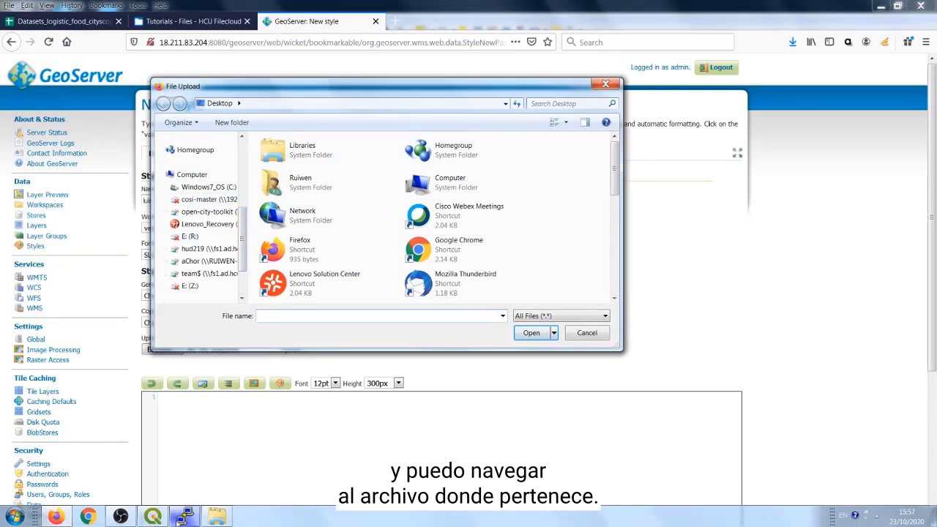
click(120, 516)
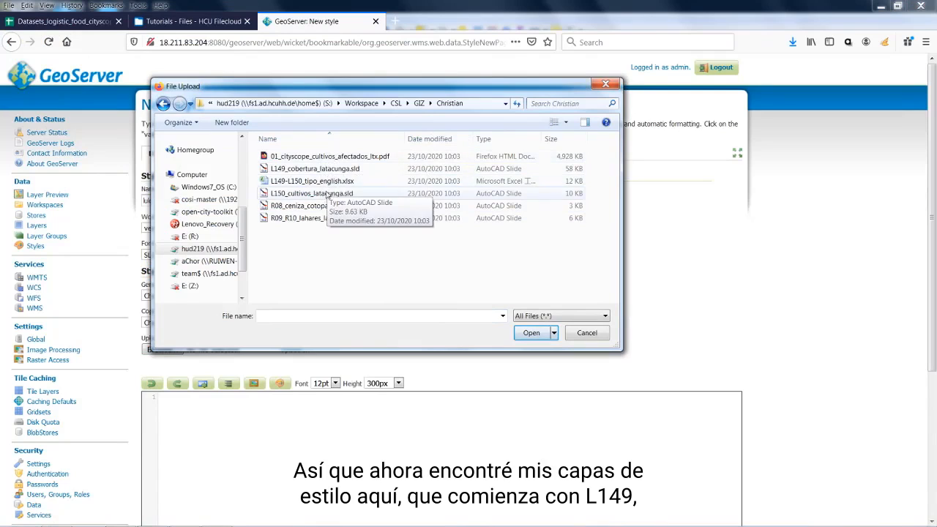
click(320, 169)
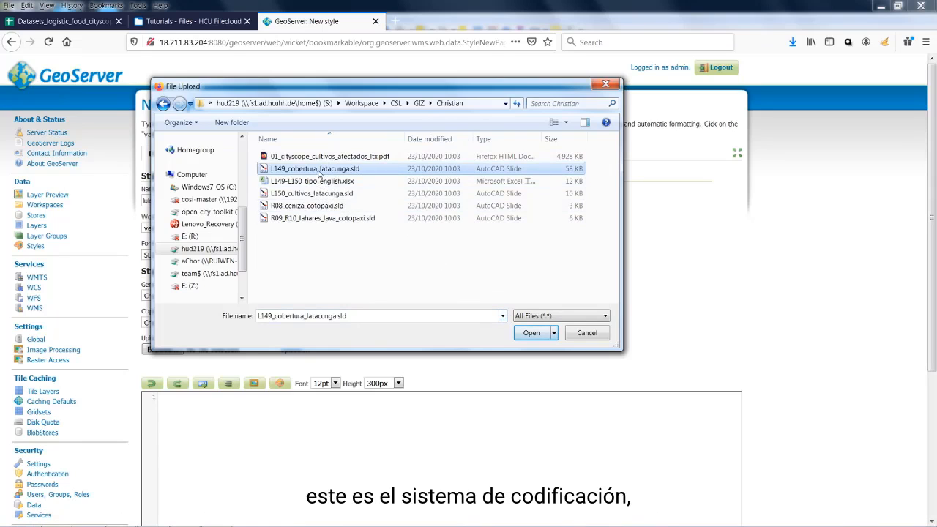
click(533, 334)
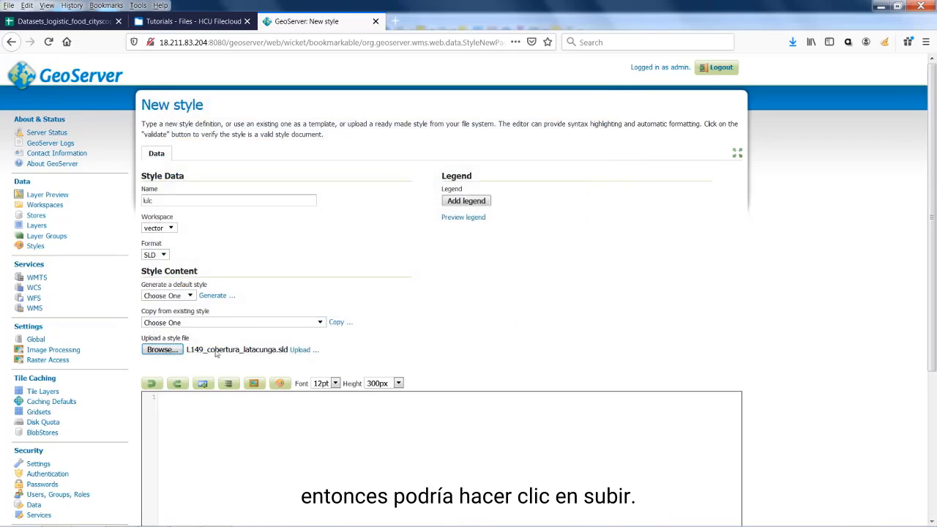
click(301, 351)
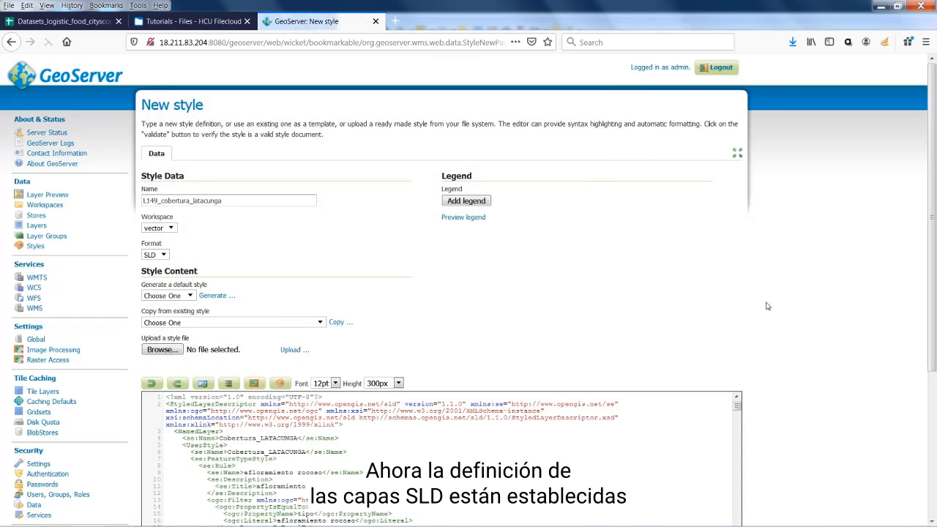
Validate the uploaded L149_cobertura_latacunga SLD and submit it as a vector workspace style
scroll(813, 330, down, 2)
scroll(812, 330, down, 1)
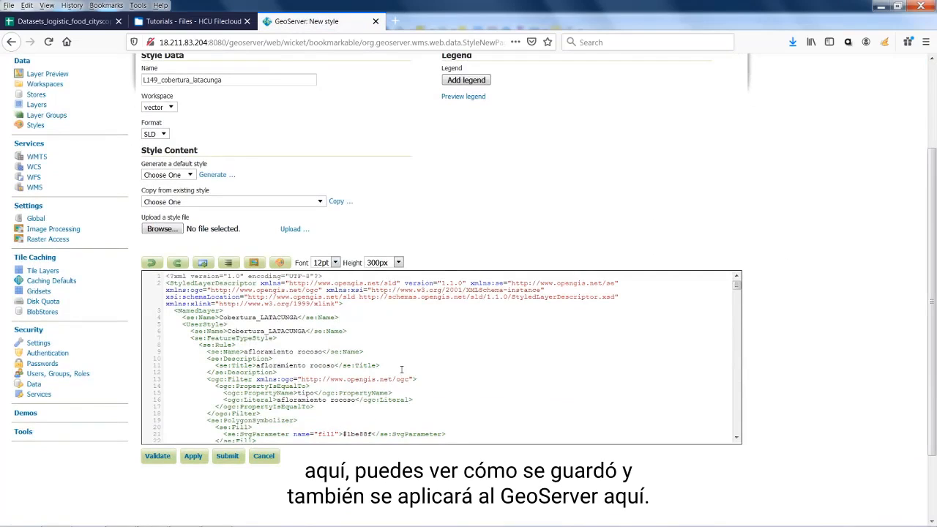
click(158, 456)
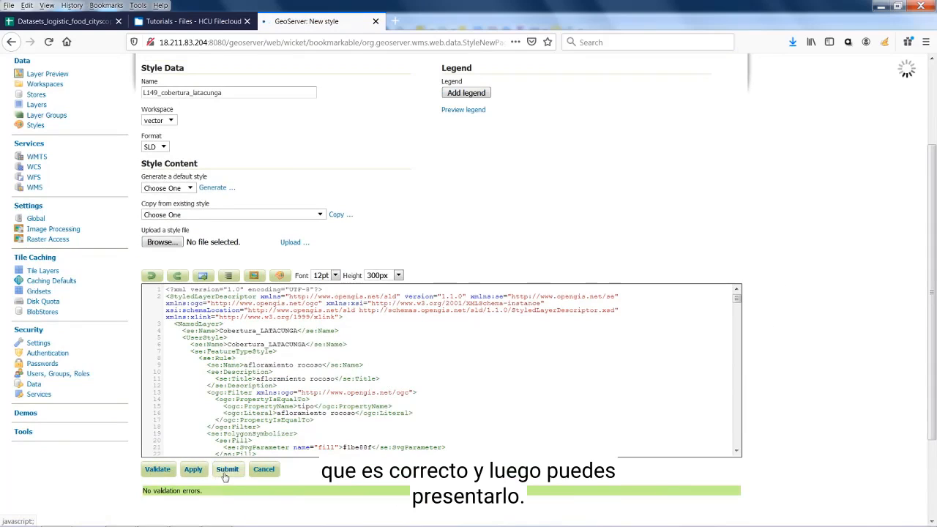
click(225, 474)
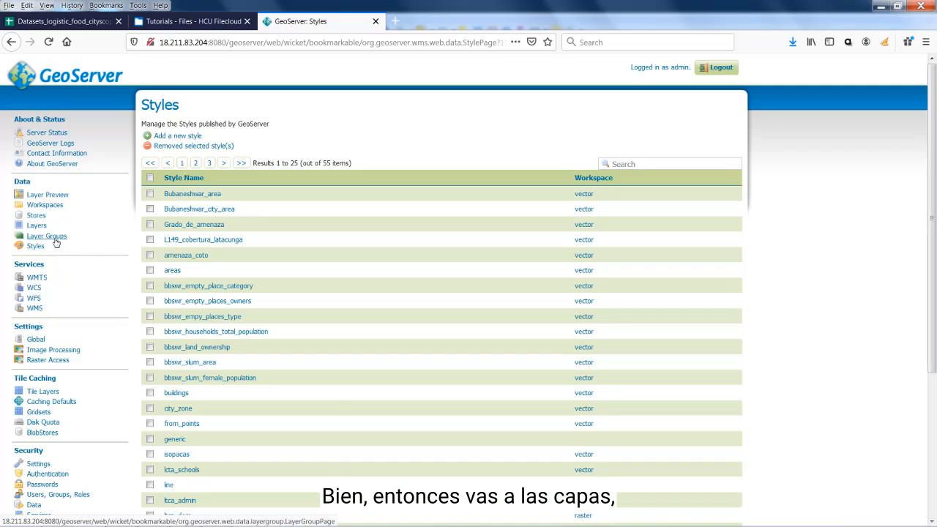
Reopen vector:ltga_uso_y_cobertura for editing from page 3 of the Layers list
click(36, 225)
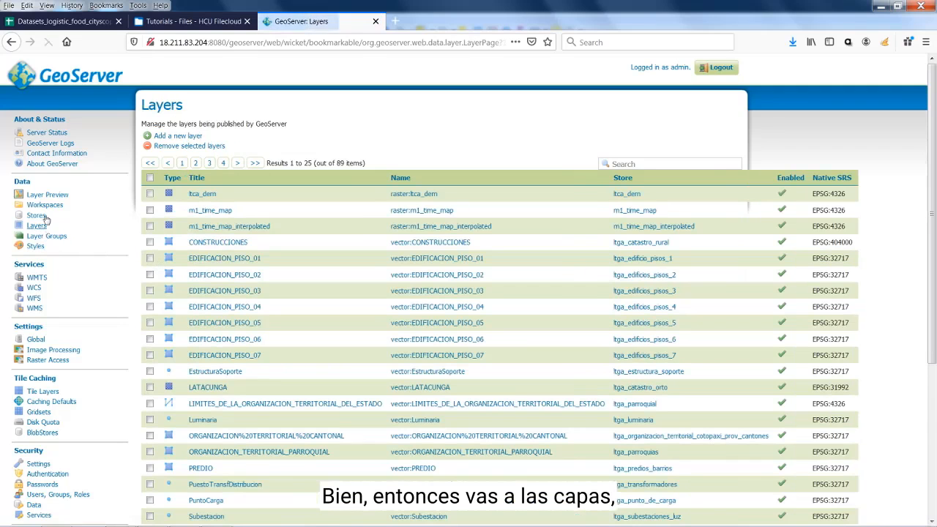
scroll(292, 280, down, 3)
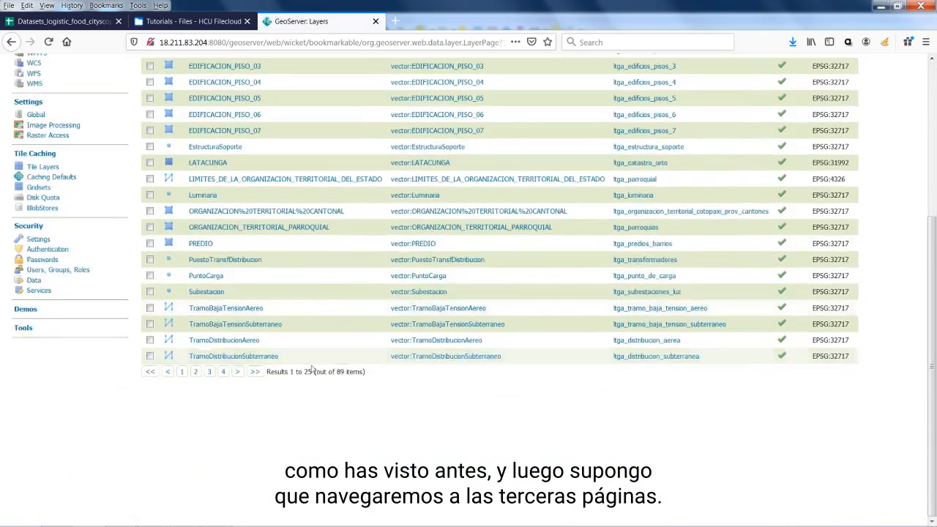
click(210, 372)
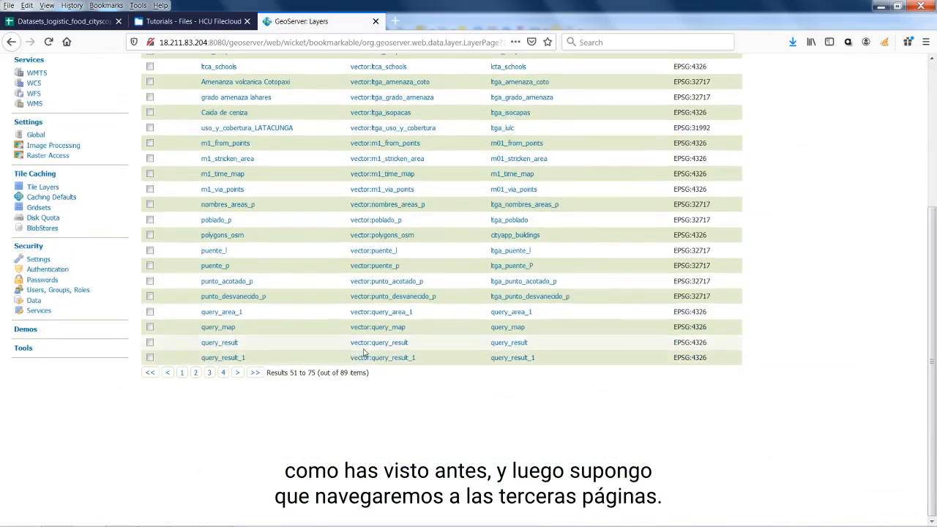
scroll(271, 273, up, 5)
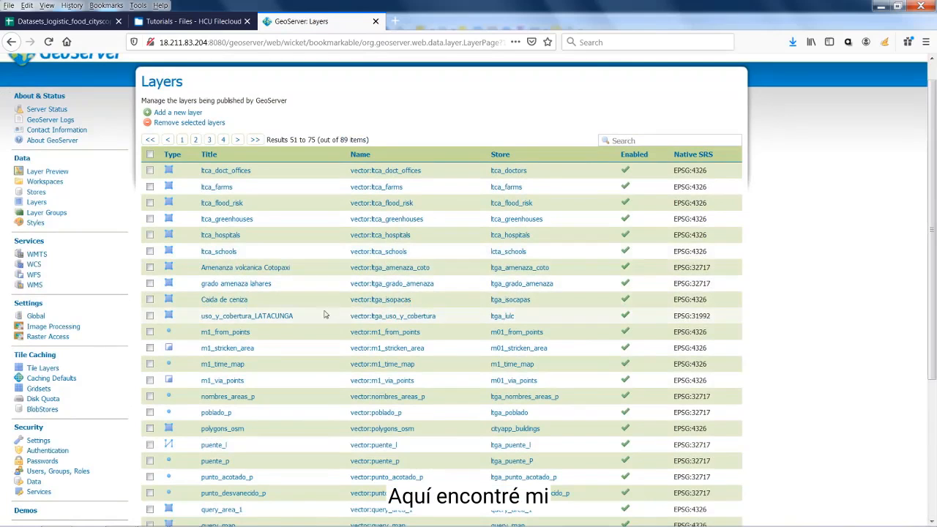
click(252, 319)
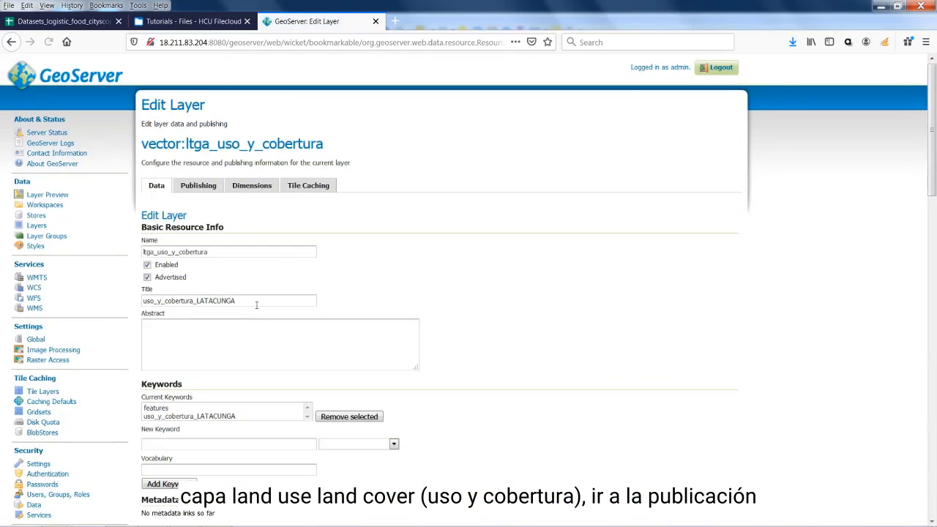
Set vector:L149_cobertura_latacunga as the layer's default style under WMS Settings
click(202, 189)
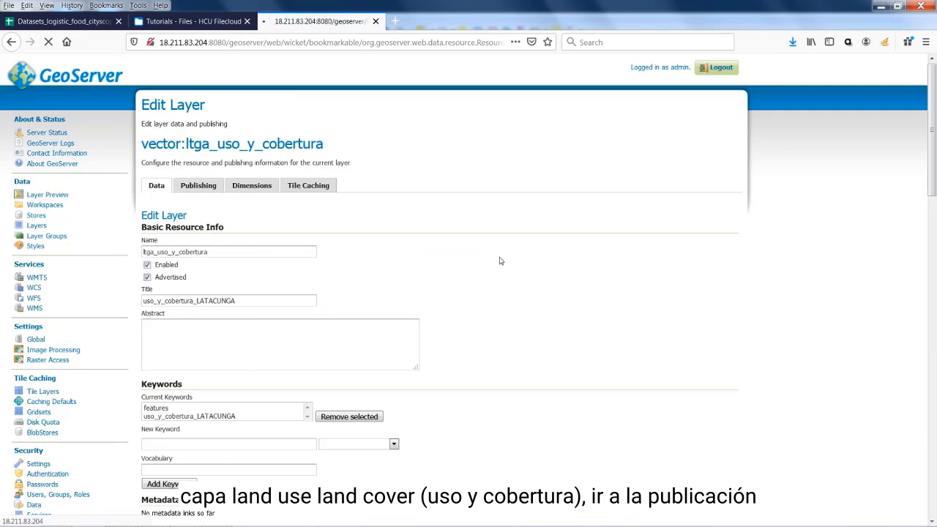
scroll(505, 262, down, 1)
scroll(504, 262, down, 9)
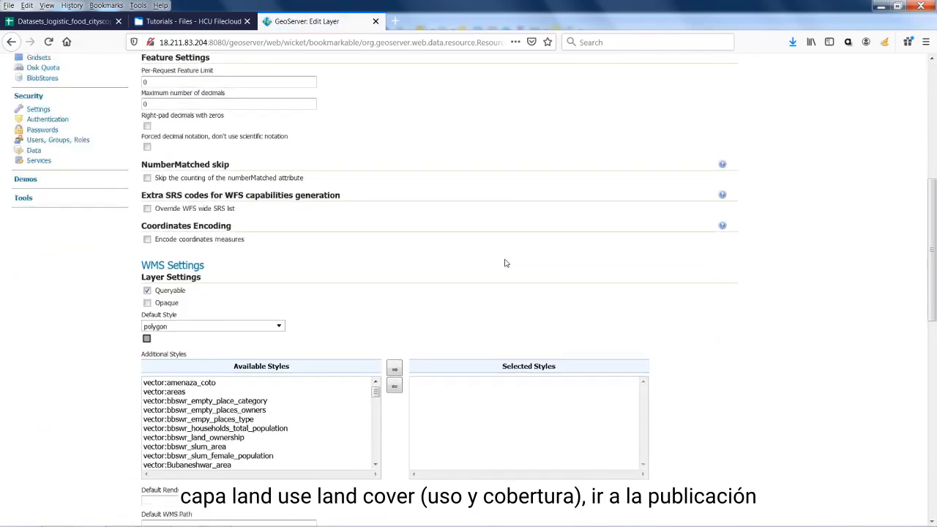
click(278, 260)
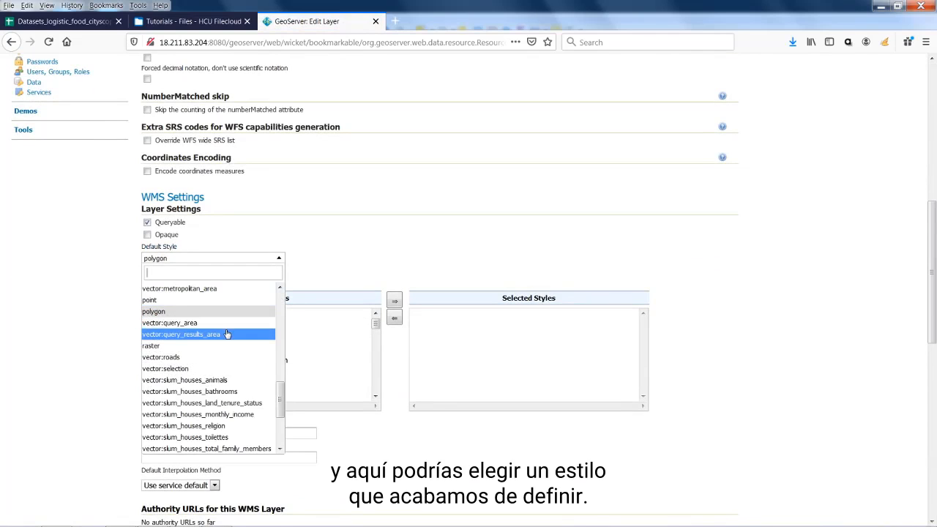
scroll(227, 334, up, 6)
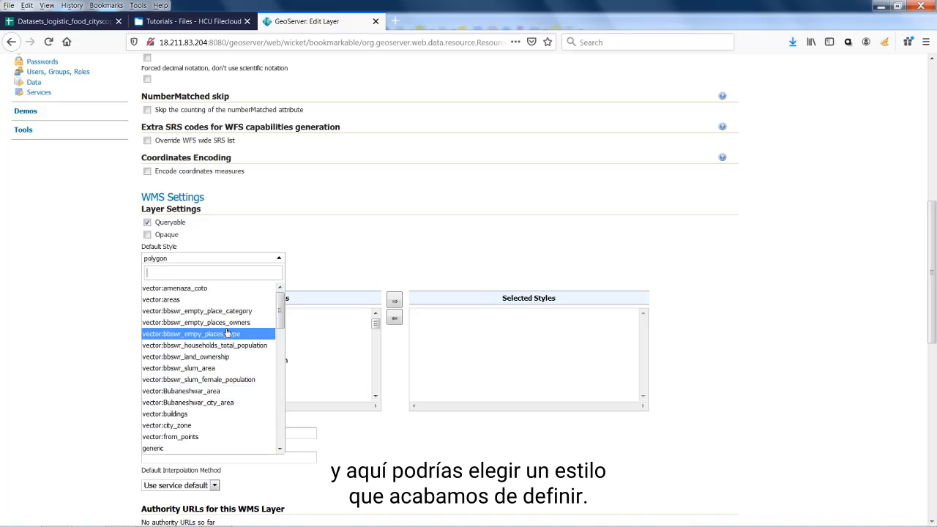
scroll(227, 334, down, 3)
click(253, 319)
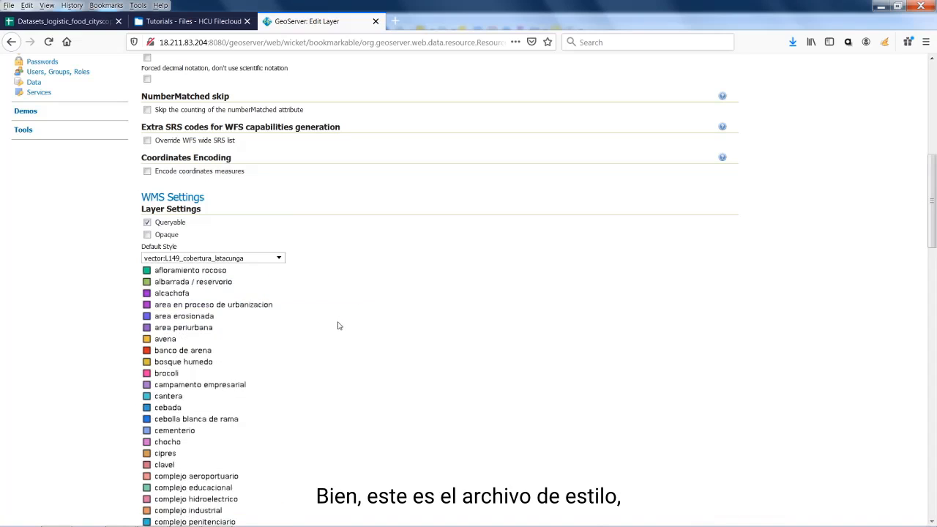
Scroll to the bottom of the Edit Layer page and save the style change
scroll(336, 328, down, 5)
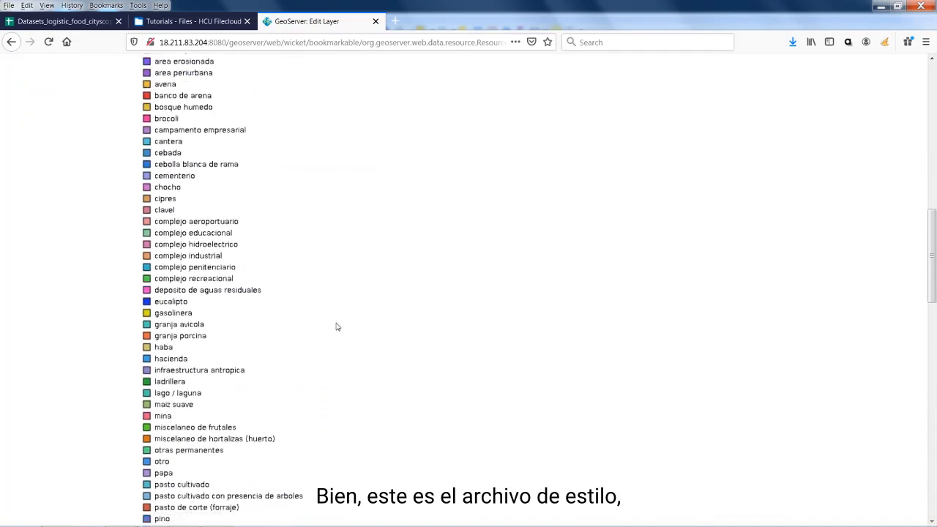
scroll(337, 327, down, 4)
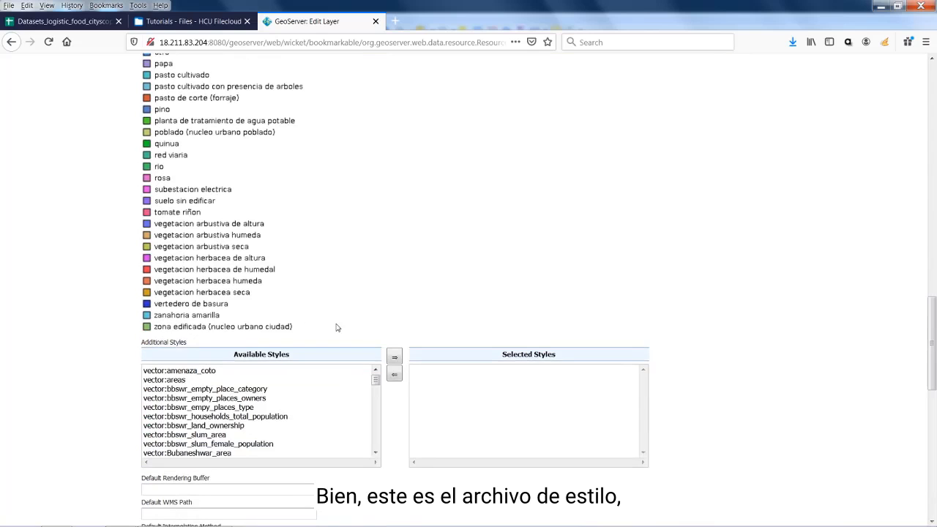
scroll(466, 300, down, 2)
scroll(623, 293, up, 10)
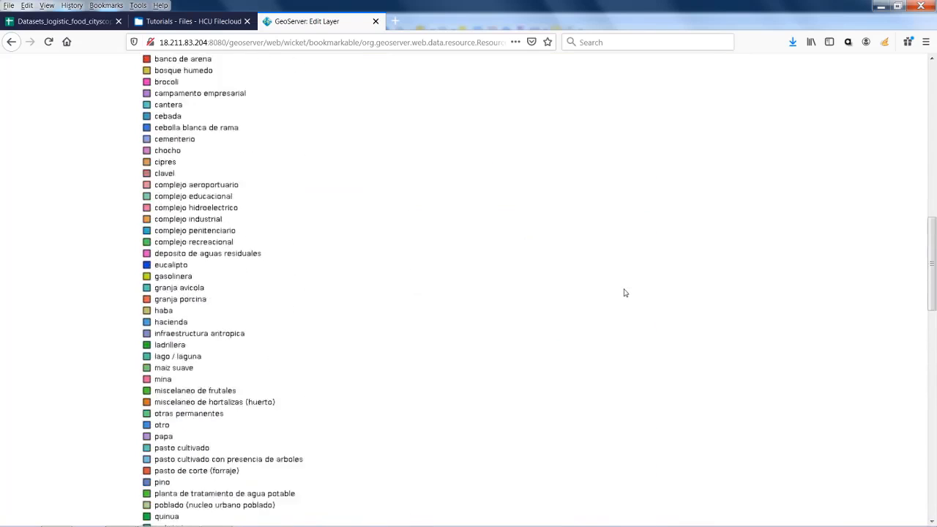
scroll(624, 293, up, 3)
scroll(624, 293, down, 1)
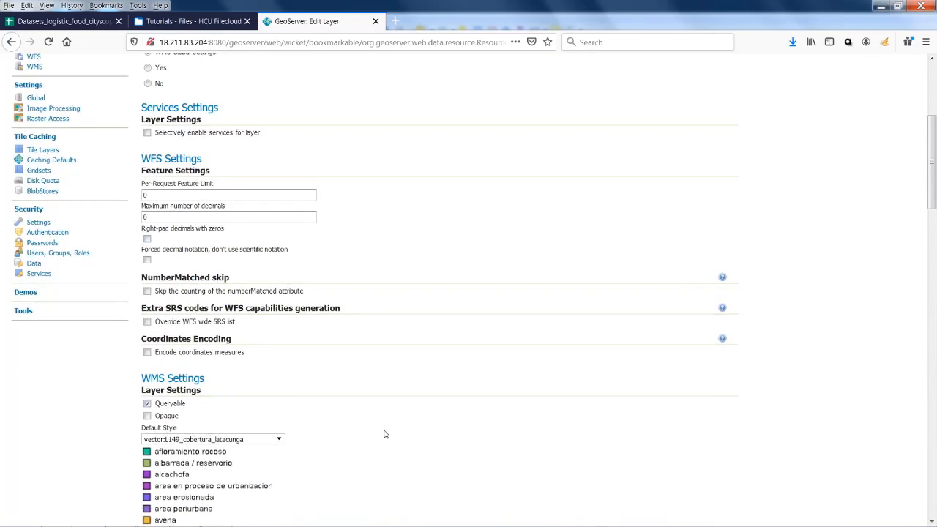
scroll(383, 432, down, 10)
scroll(672, 402, down, 8)
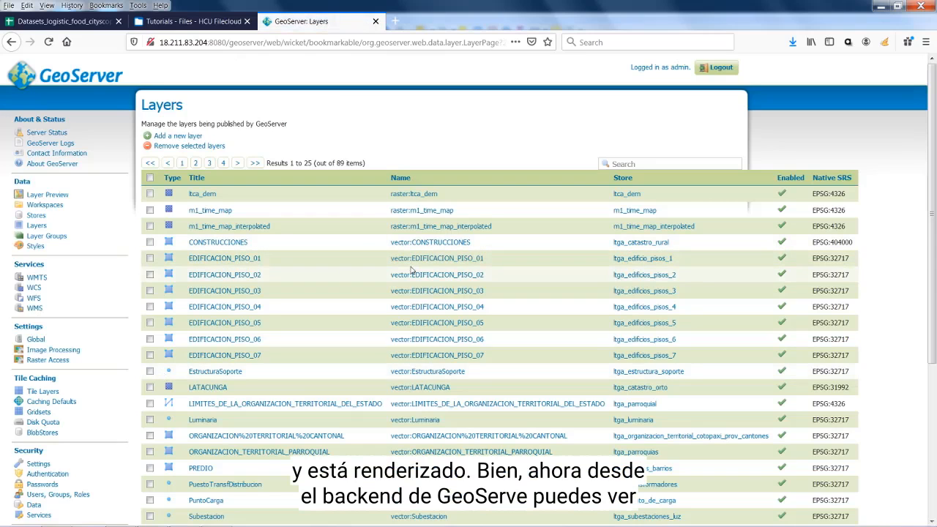
Preview uso_y_cobertura_LATACUNGA as an OpenLayers map from page 3 of Layer Preview
scroll(409, 272, down, 3)
scroll(409, 272, up, 3)
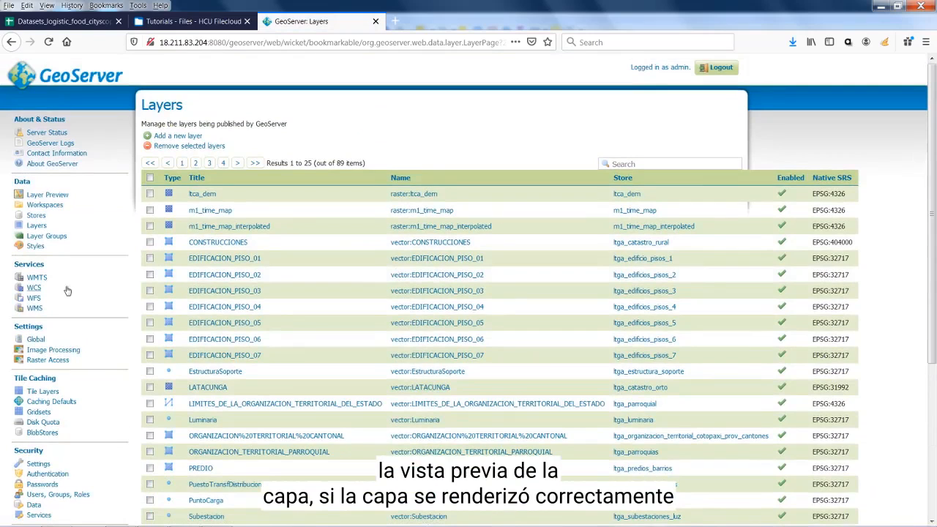
click(47, 195)
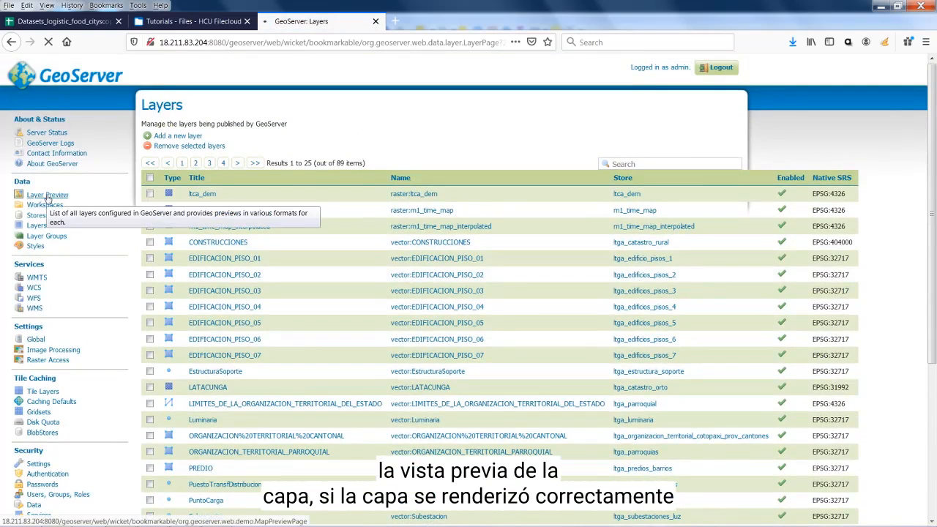
scroll(363, 263, down, 3)
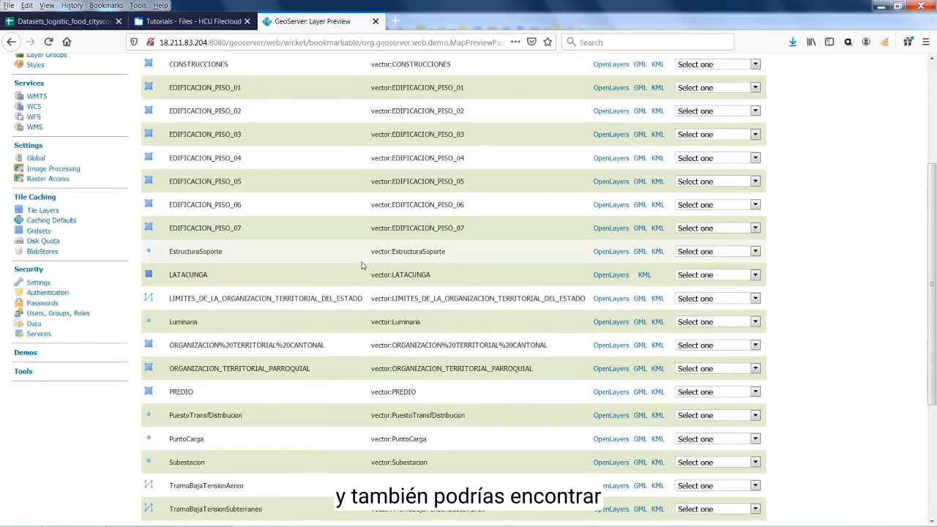
scroll(361, 265, down, 3)
click(210, 372)
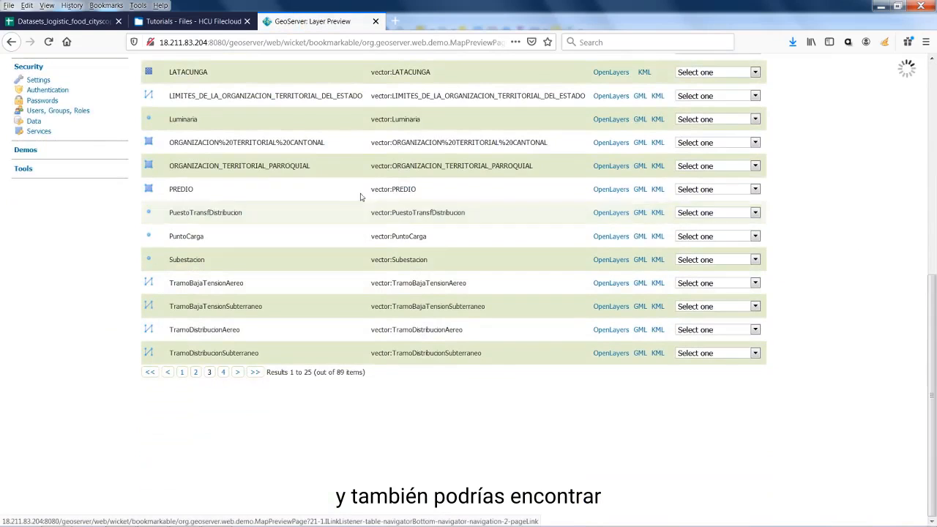
scroll(293, 263, up, 5)
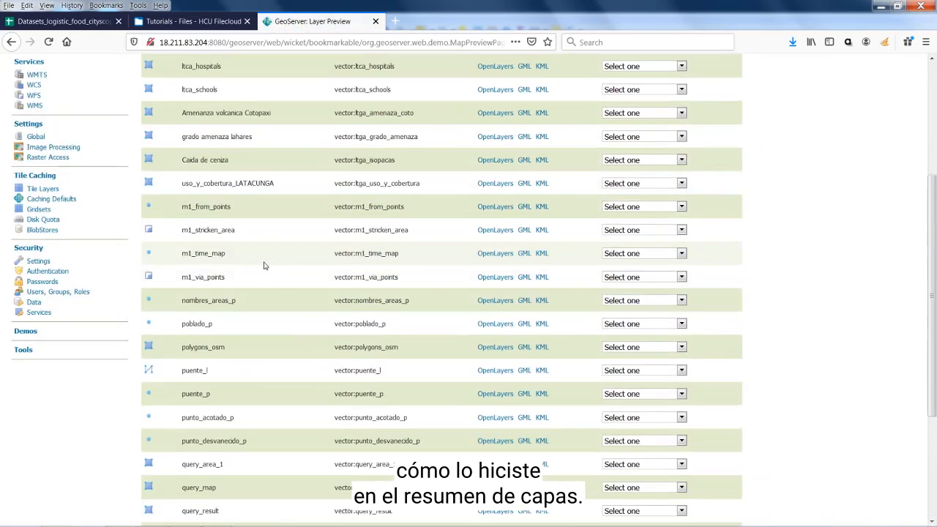
scroll(271, 267, up, 2)
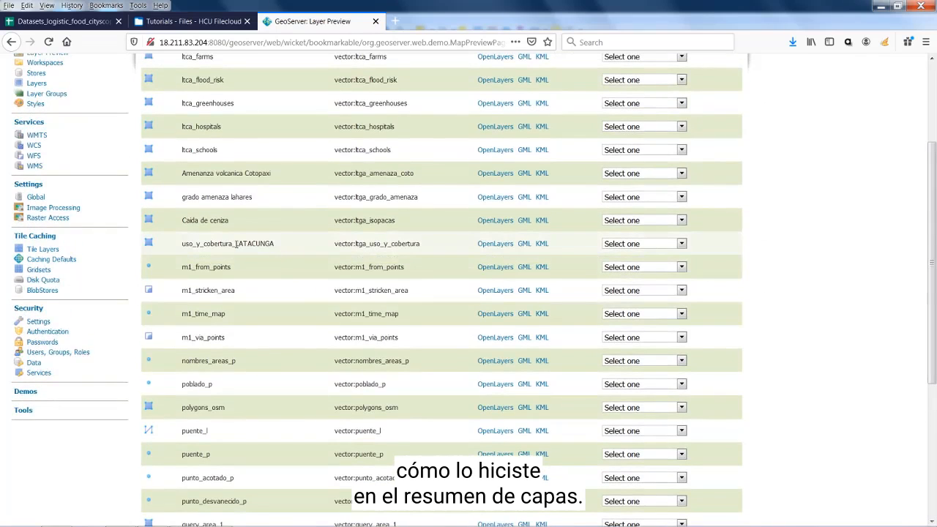
click(491, 246)
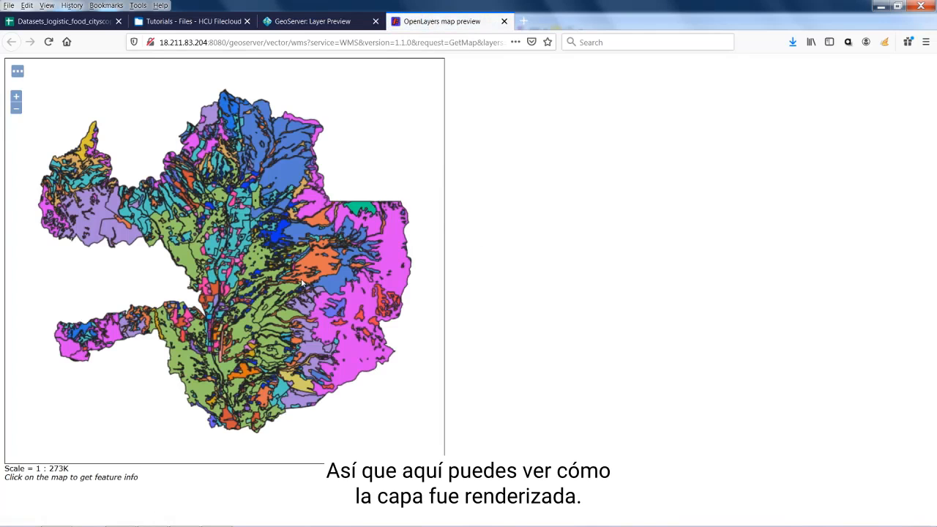
Switch to QGIS to compare its land-use map with the GeoServer preview
click(152, 516)
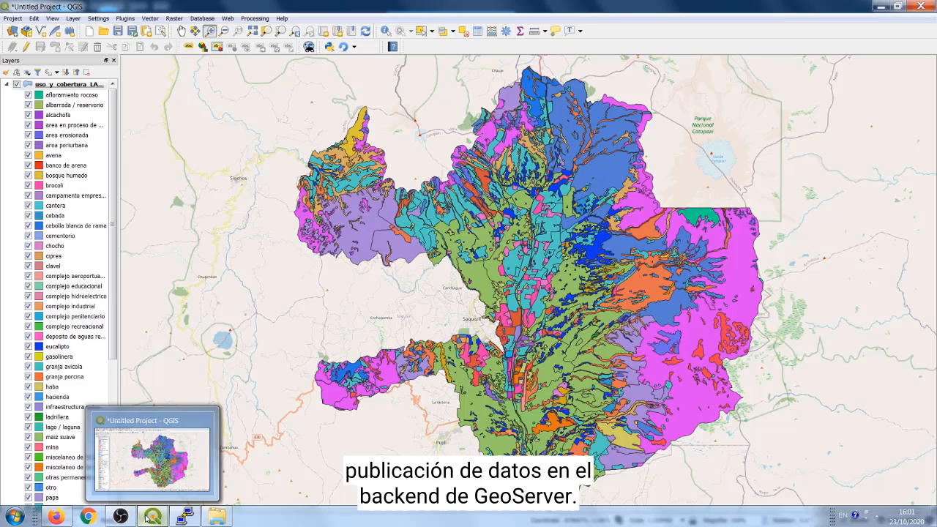
mouse_move(120, 516)
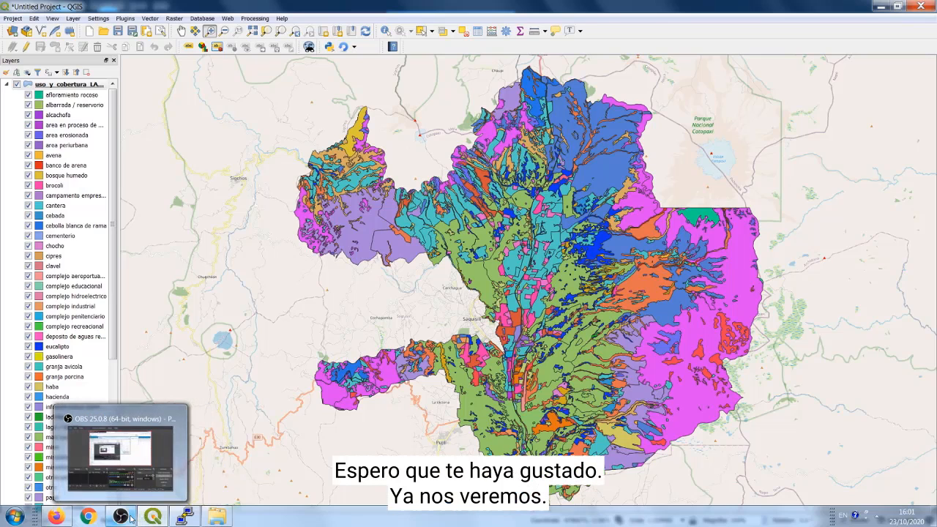
click(172, 455)
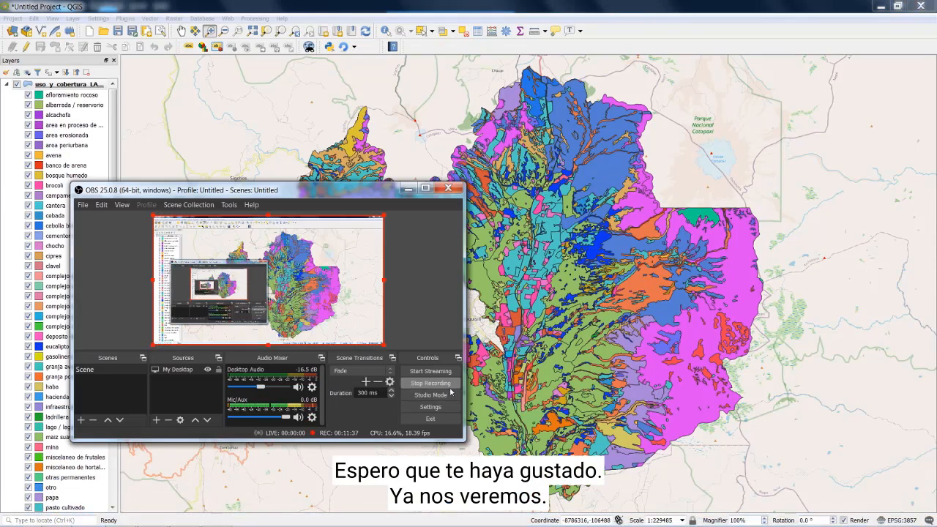